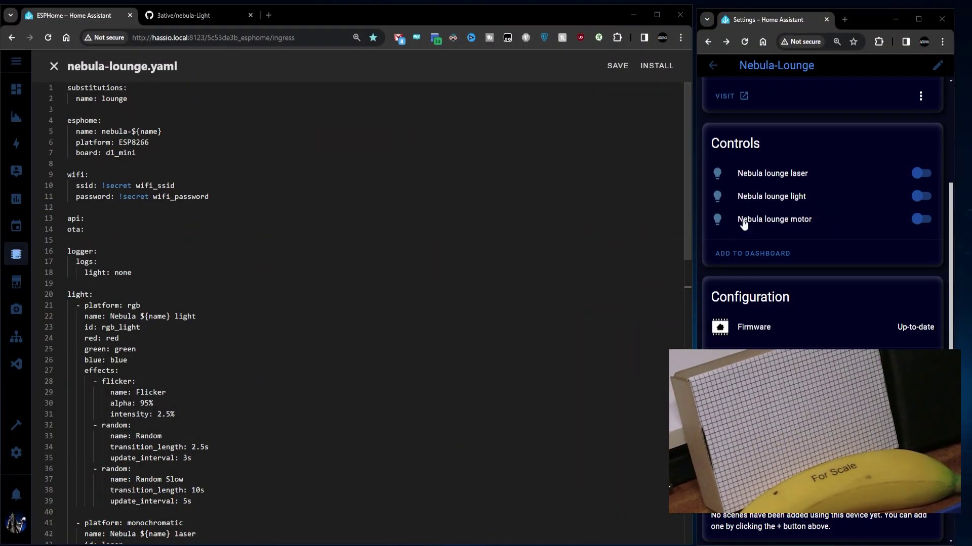
# Turn on the Nebula lounge laser and Nebula lounge motor toggles on the Nebula-Lounge device page
pyautogui.click(926, 174)
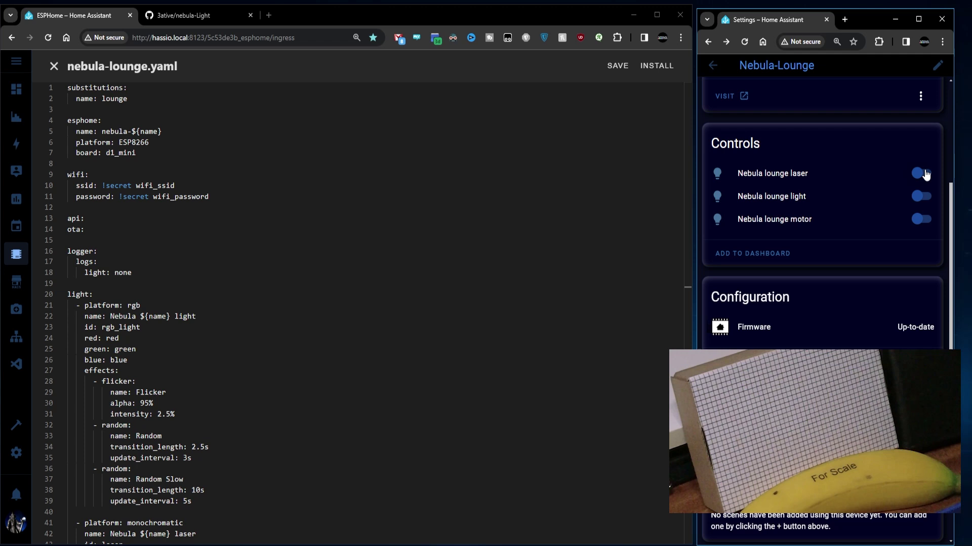
pyautogui.click(925, 175)
pyautogui.click(922, 220)
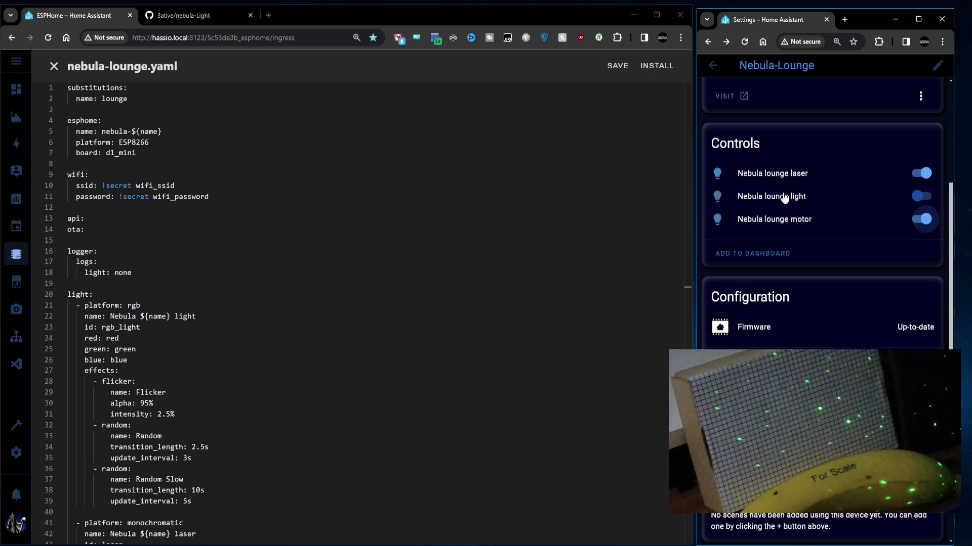
# Raise the Nebula lounge laser level from 58% to 64% and lower the motor from 47% to 43%
pyautogui.click(718, 174)
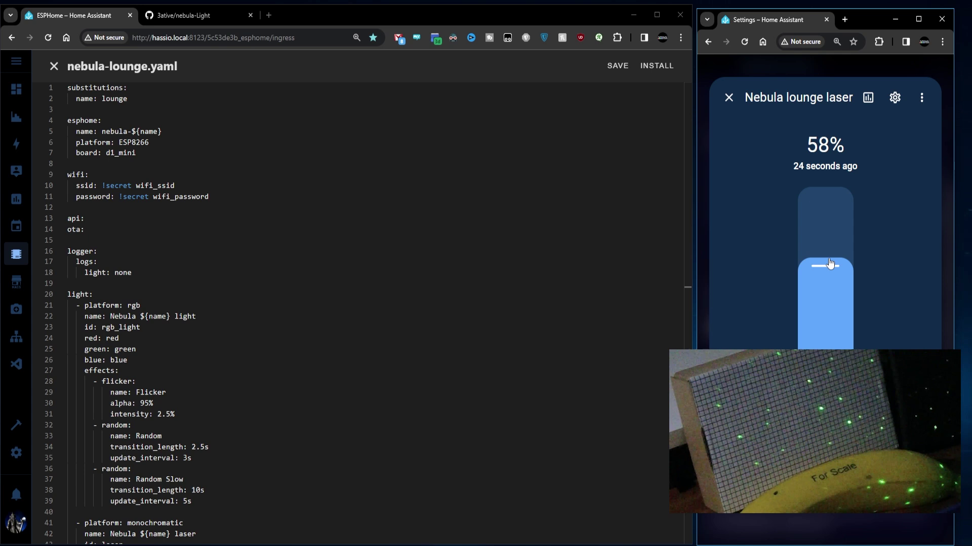
pyautogui.moveTo(824, 267); pyautogui.dragTo(795, 254)
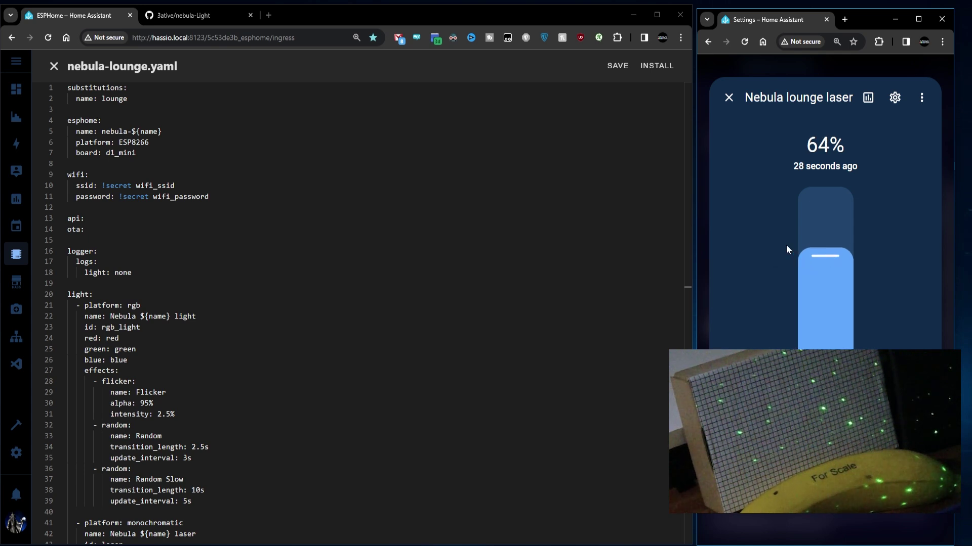
pyautogui.click(729, 98)
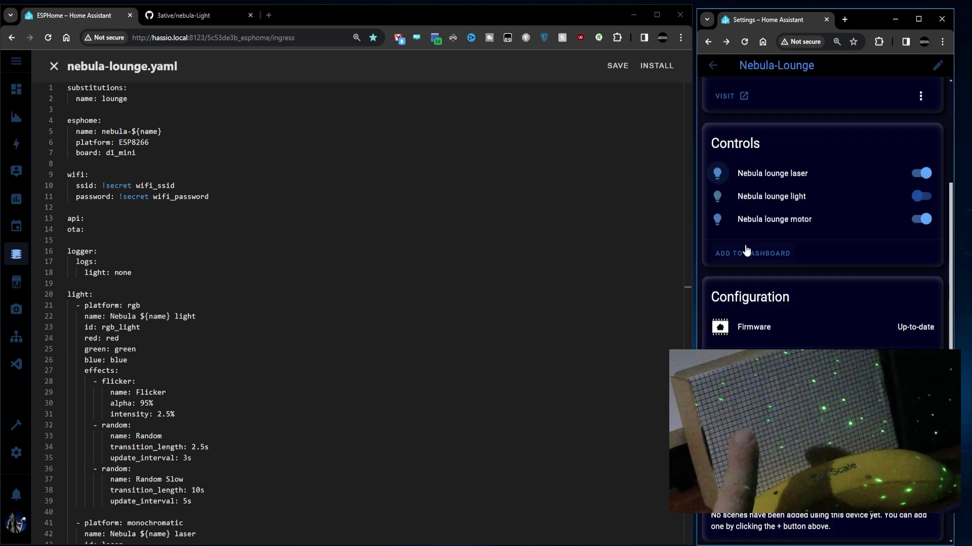
pyautogui.click(718, 219)
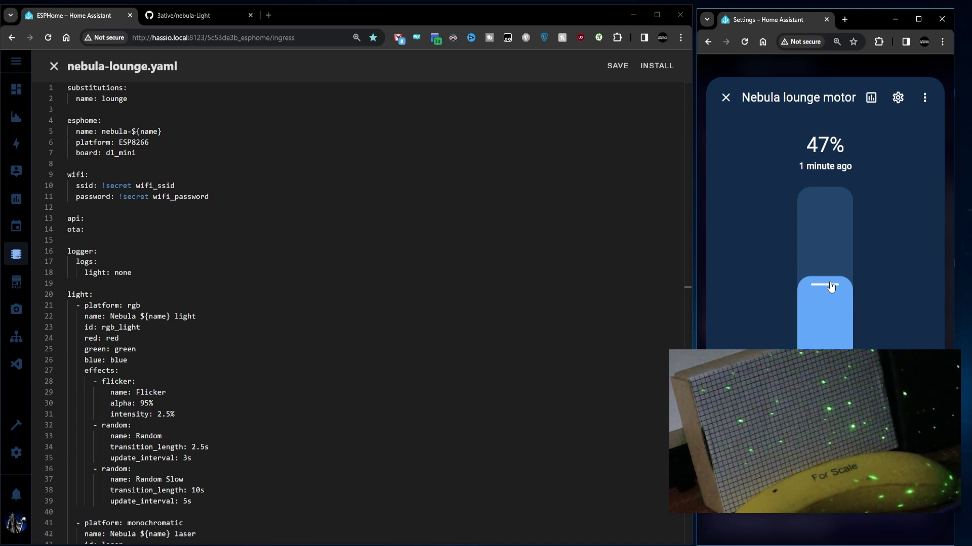
pyautogui.moveTo(829, 293); pyautogui.dragTo(831, 295)
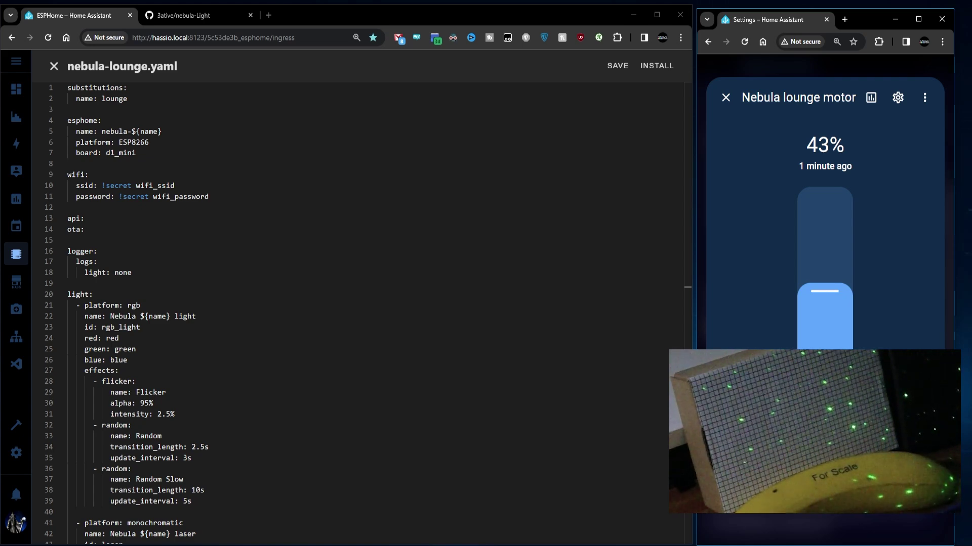
pyautogui.press('Escape')
# Switch off the Nebula lounge laser, motor and light controls
pyautogui.click(921, 173)
pyautogui.click(921, 196)
pyautogui.click(921, 219)
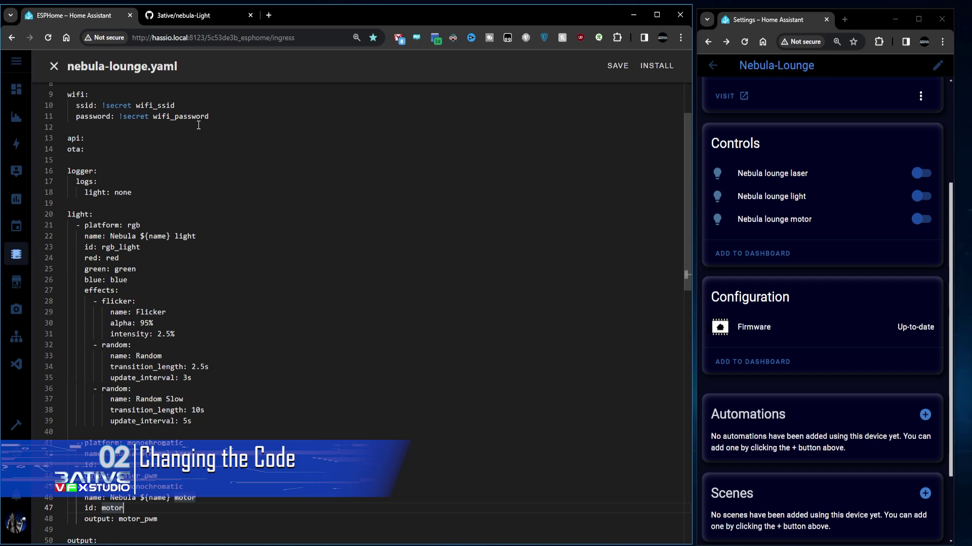
# In nebula-lounge.yaml, select the two monochromatic light entries on lines 41–48
pyautogui.click(193, 17)
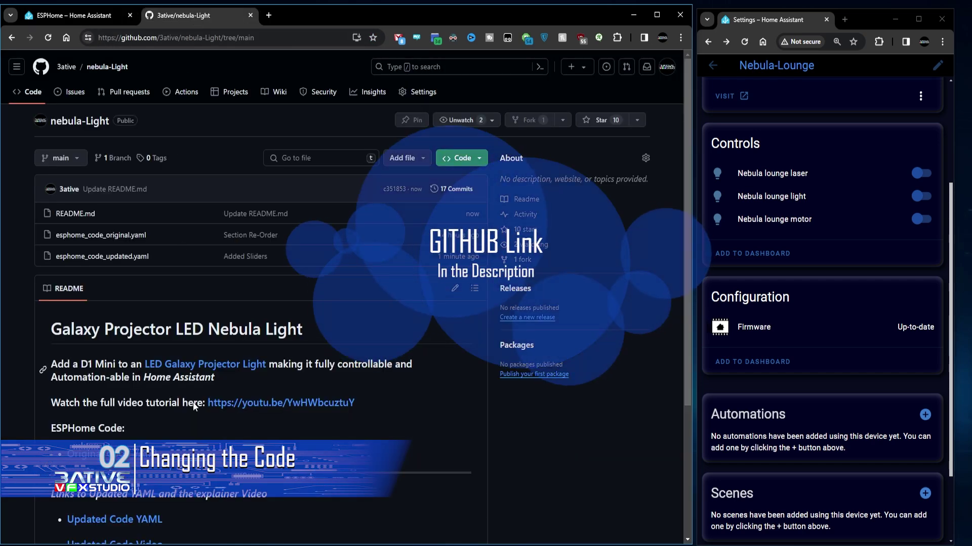
pyautogui.scroll(-2, 196, 407)
pyautogui.scroll(-1, 196, 411)
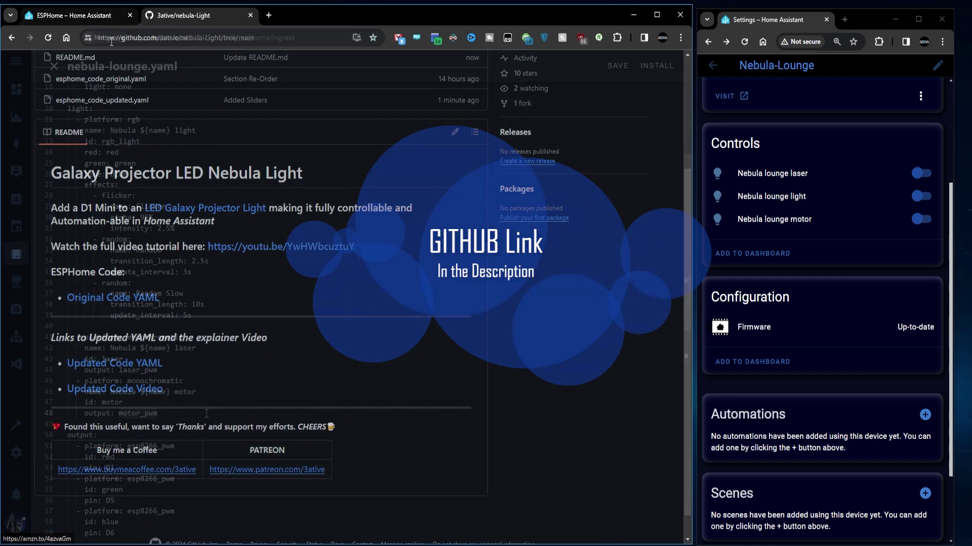
pyautogui.moveTo(206, 413); pyautogui.dragTo(60, 342)
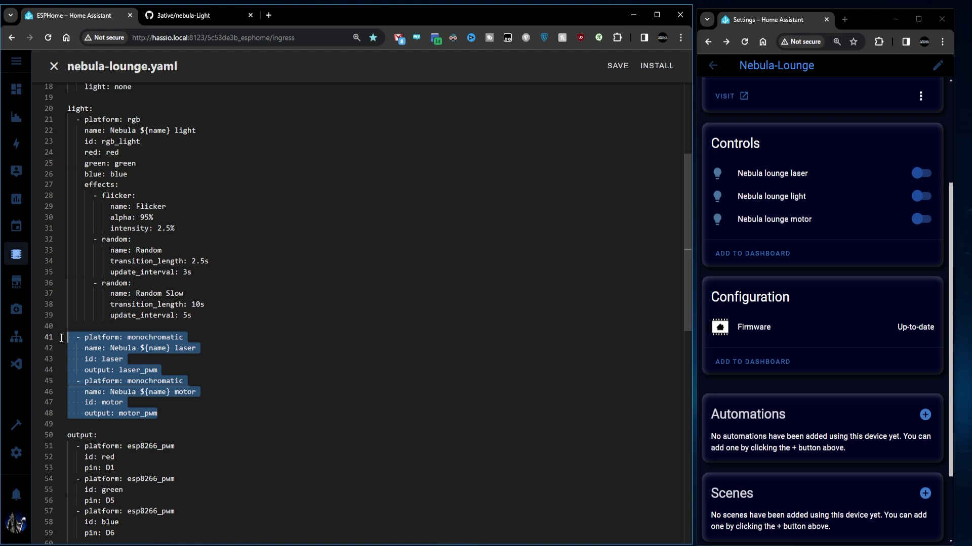
# Comment out the laser and motor monochromatic light entries on lines 41–48
pyautogui.hotkey('ctrl', '/')
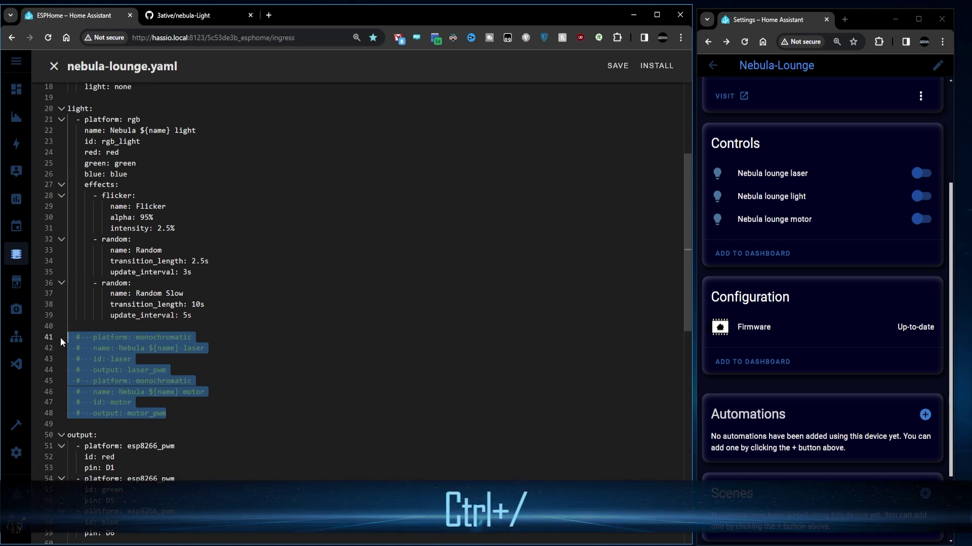
pyautogui.scroll(-1, 241, 415)
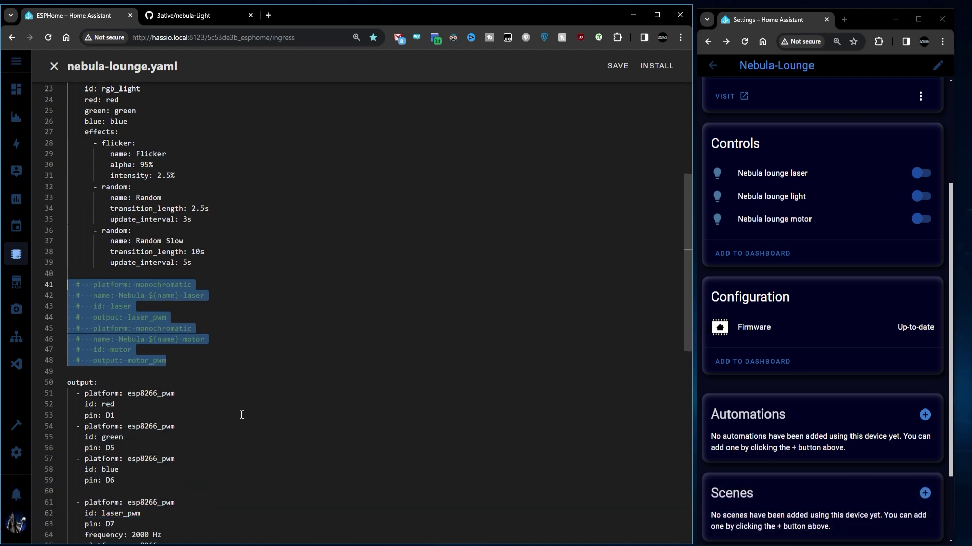
pyautogui.scroll(-1, 241, 415)
# Insert two blank lines just above the output section
pyautogui.click(98, 346)
pyautogui.press('Return')
pyautogui.press('Return')
pyautogui.press('Up')
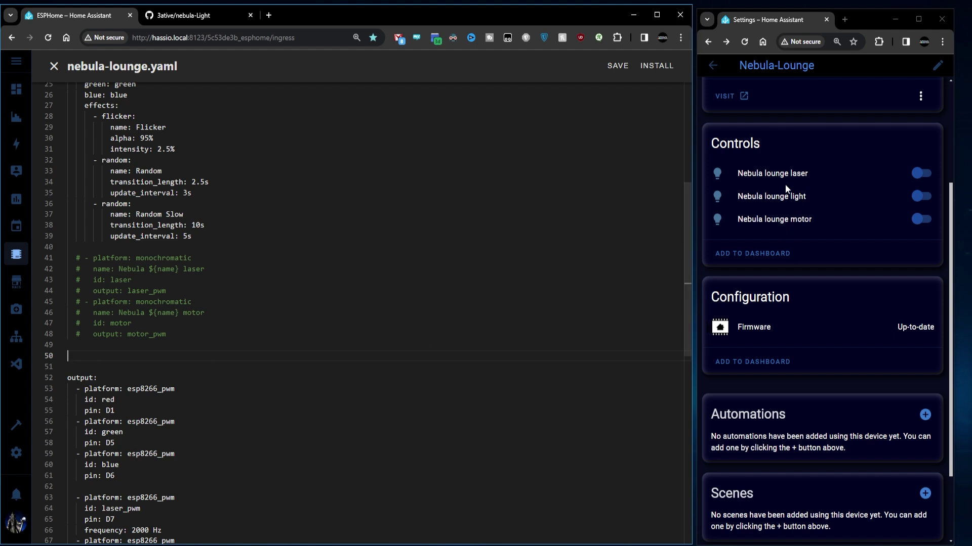
pyautogui.scroll(-2, 247, 373)
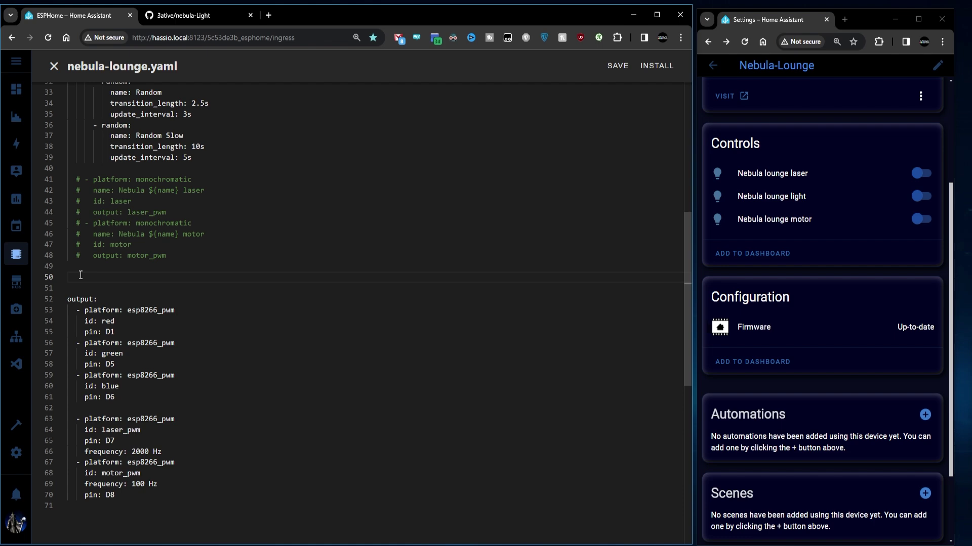
# Paste a number block with template Laser and motor sliders that write to the servos
pyautogui.hotkey('ctrl', 'v')
pyautogui.scroll(4, 172, 340)
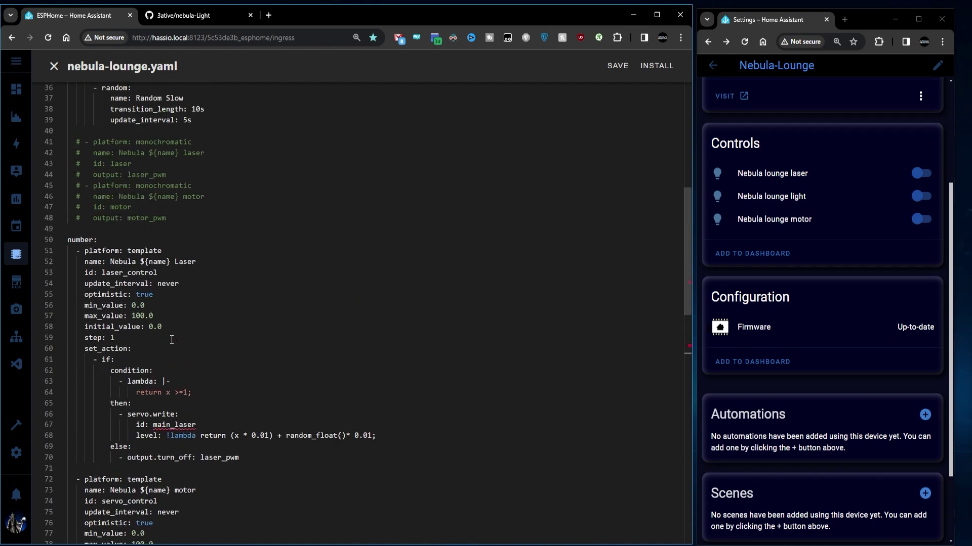
pyautogui.scroll(-9, 171, 340)
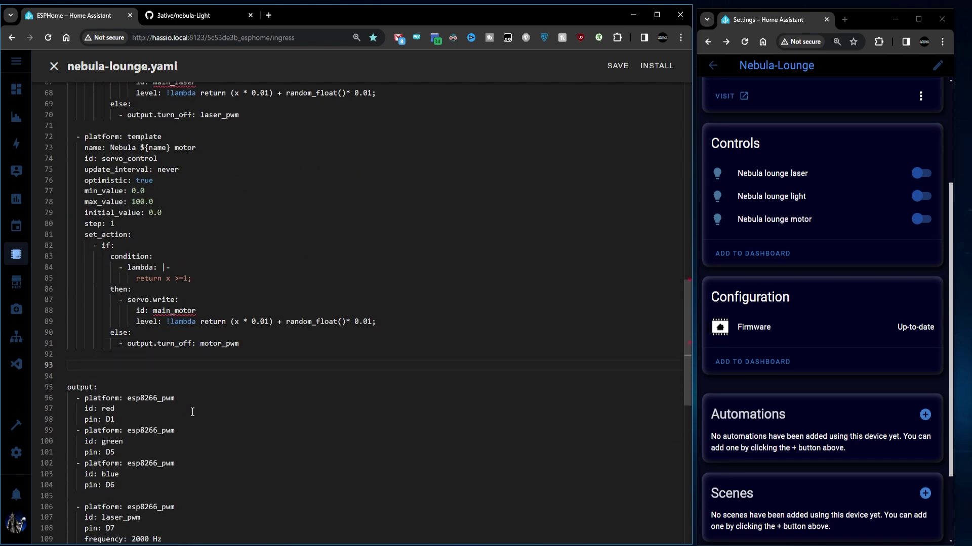
# Paste a servo block linking main_laser and main_motor to PWM outputs at 100% max_level
pyautogui.write('servo: ## Set the PWM signal to 100% Duty cycle ##   - id: main_laser     output: laser_pwm     max_level: 100%    - id: main_motor     output: motor_pwm     max_level: 100%')
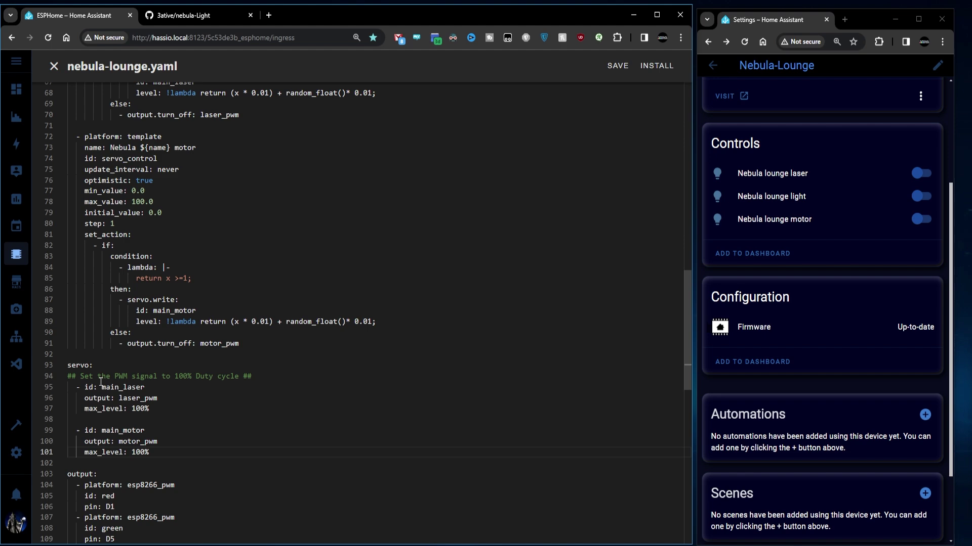
pyautogui.scroll(10, 123, 399)
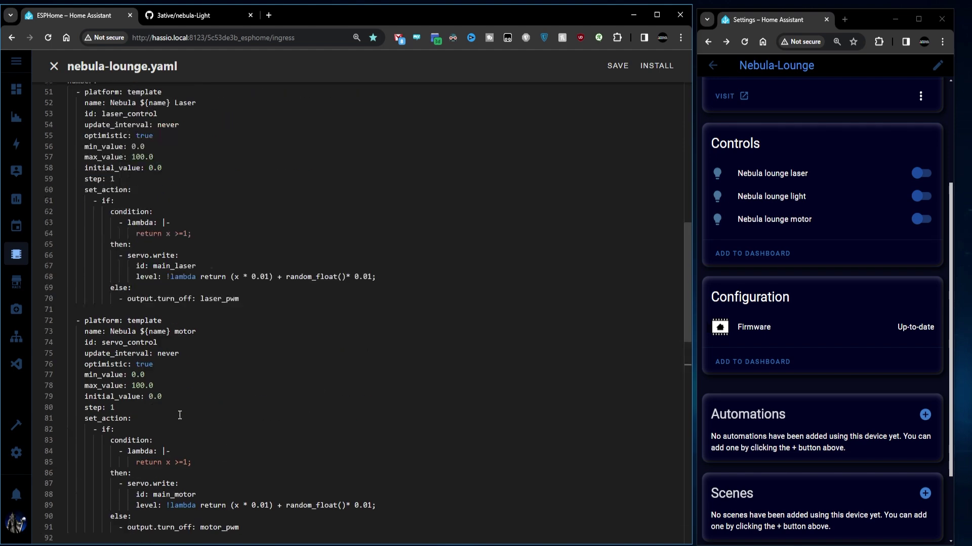
pyautogui.scroll(-11, 150, 252)
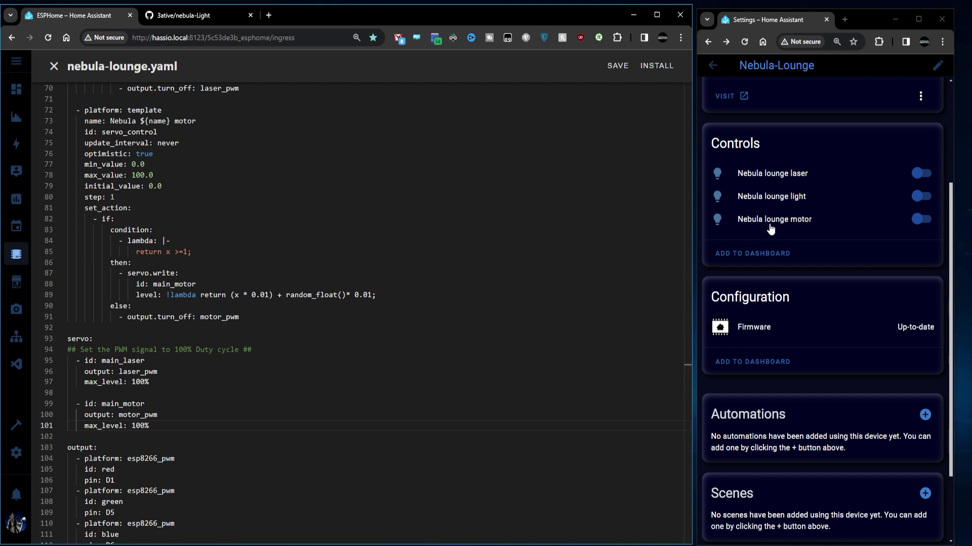
pyautogui.hotkey('ctrl', 's')
pyautogui.scroll(7, 257, 381)
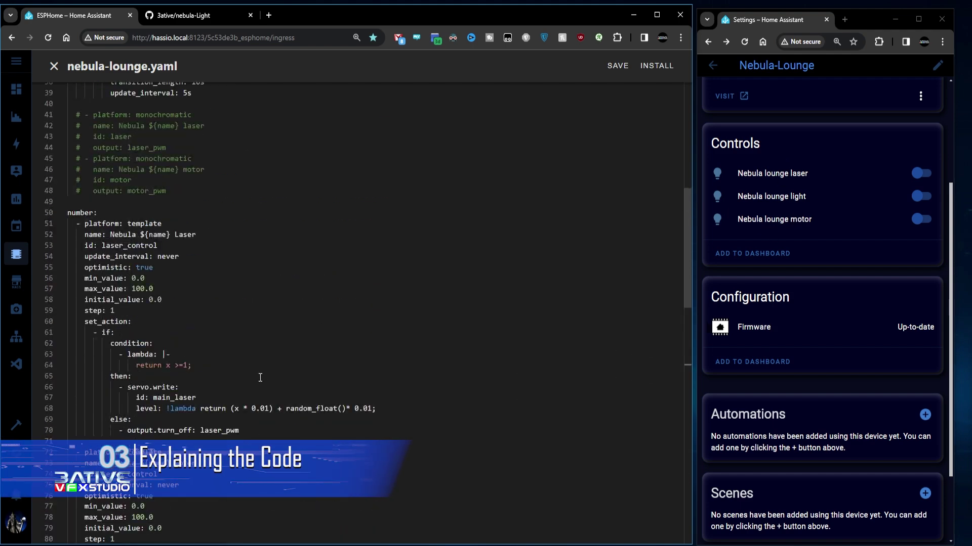
pyautogui.scroll(-2, 259, 378)
pyautogui.moveTo(111, 385); pyautogui.dragTo(195, 385)
pyautogui.scroll(1, 196, 385)
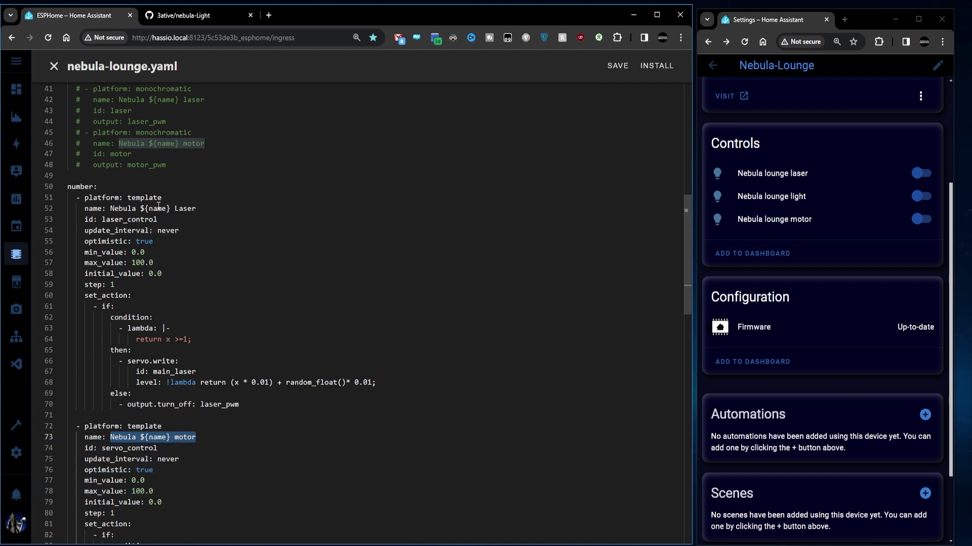
pyautogui.moveTo(155, 262); pyautogui.dragTo(76, 252)
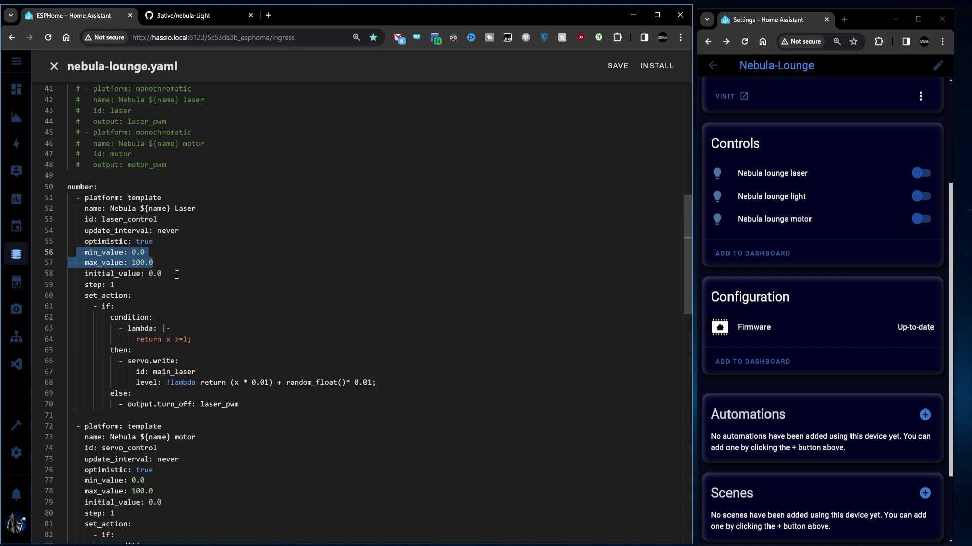
pyautogui.scroll(-2, 269, 211)
pyautogui.click(267, 209)
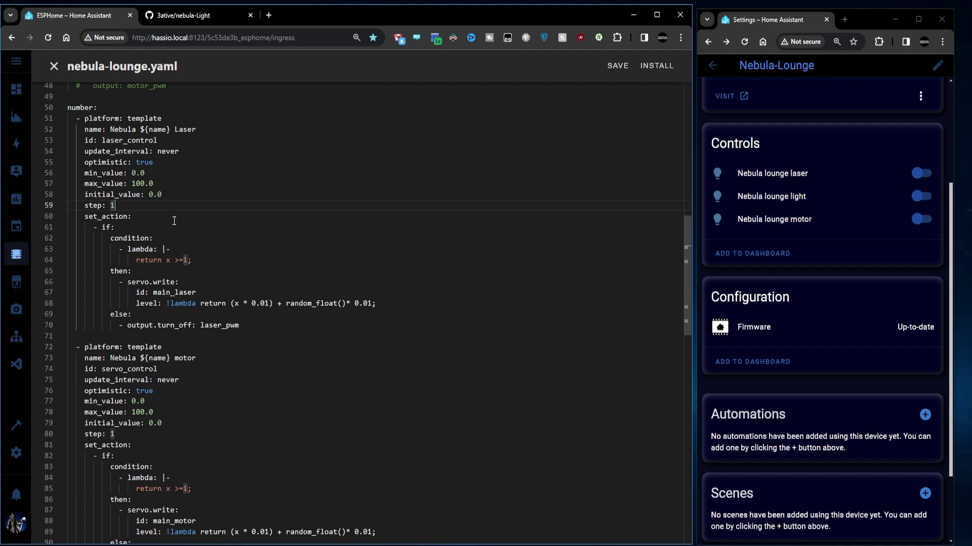
pyautogui.moveTo(199, 290); pyautogui.dragTo(128, 285)
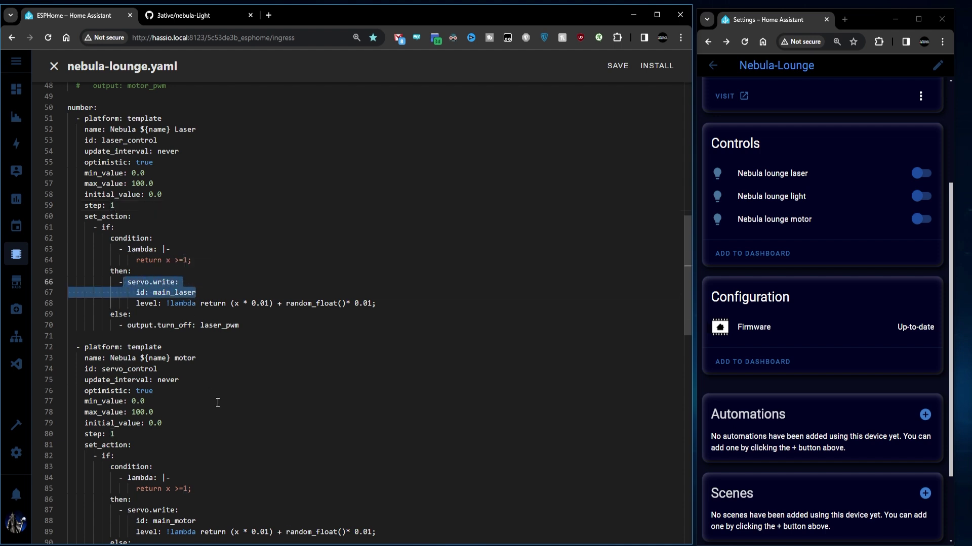
pyautogui.scroll(-3, 217, 384)
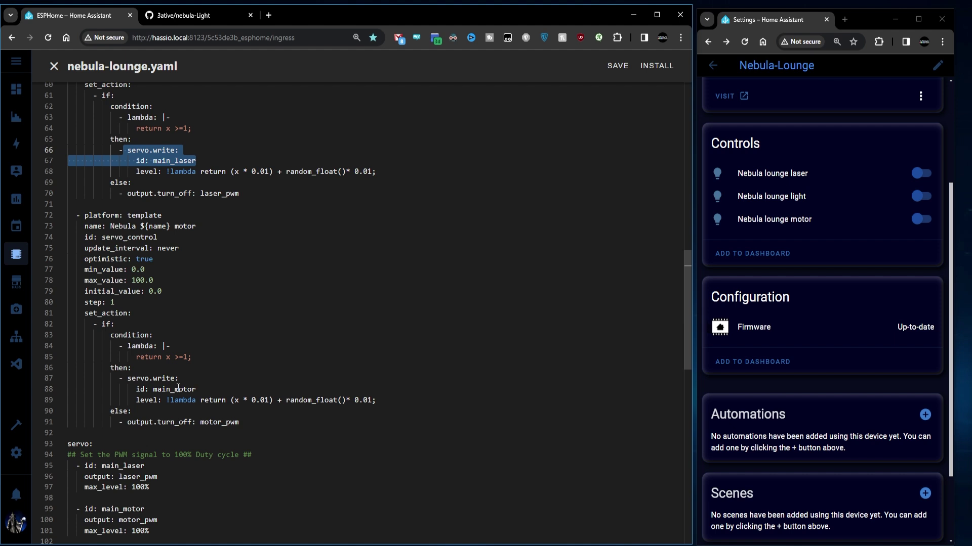
pyautogui.scroll(-2, 178, 389)
pyautogui.doubleClick(104, 387)
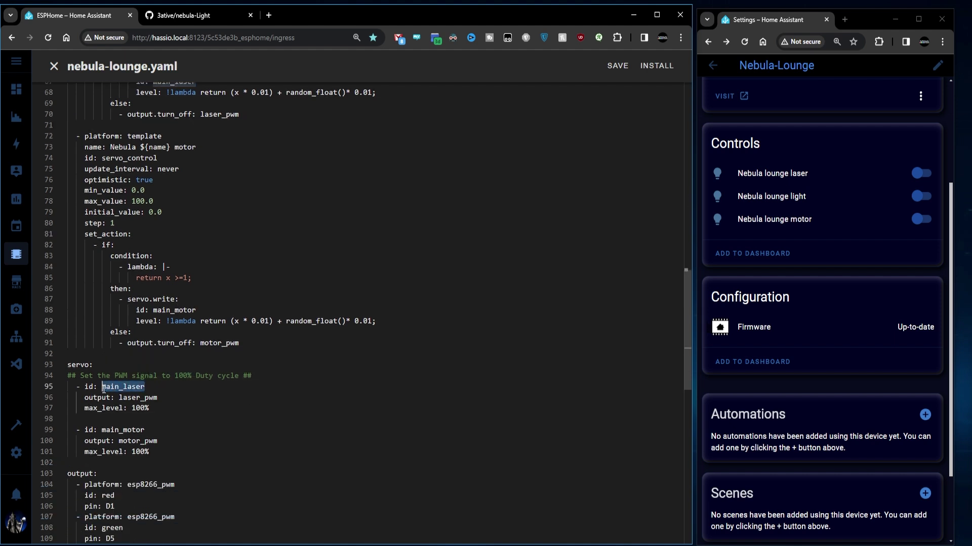
pyautogui.doubleClick(103, 430)
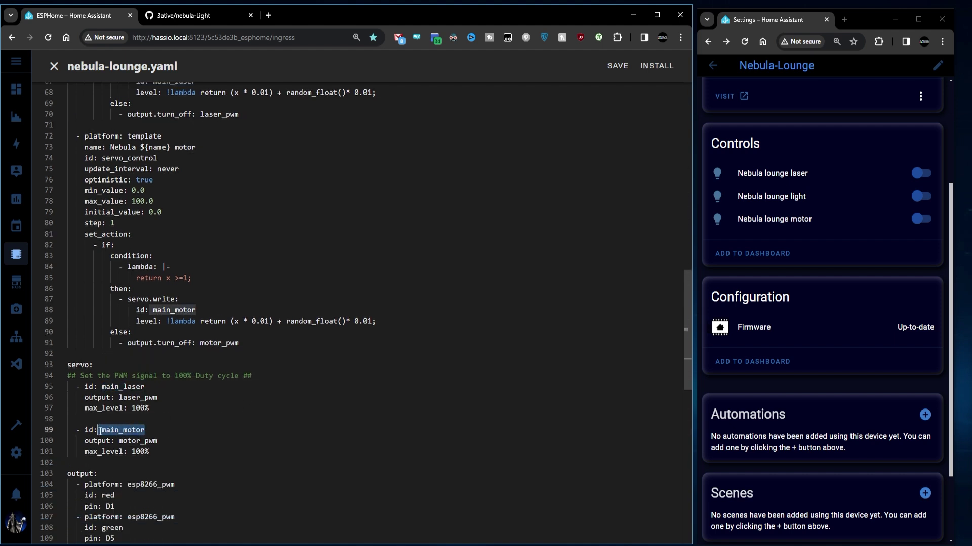
pyautogui.scroll(6, 103, 430)
pyautogui.moveTo(84, 243); pyautogui.dragTo(304, 349)
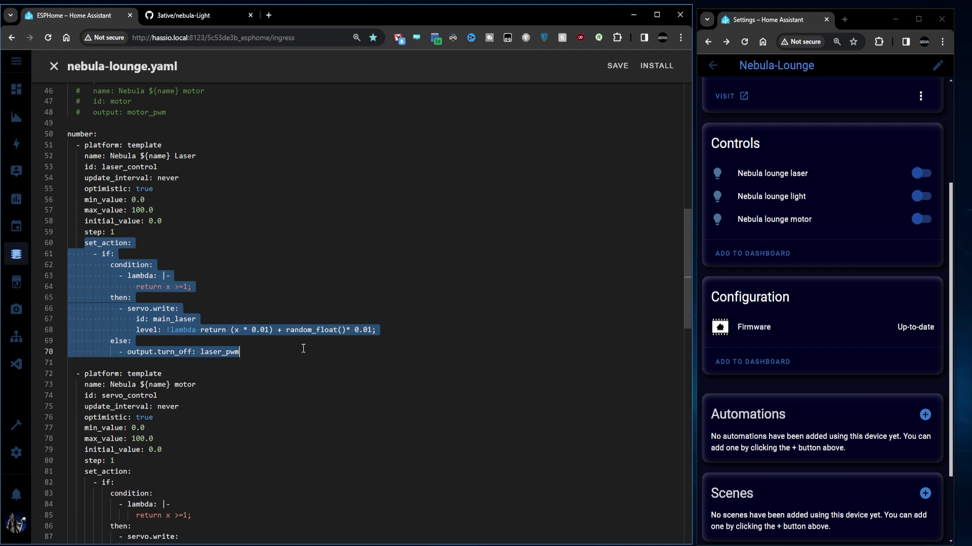
pyautogui.click(198, 251)
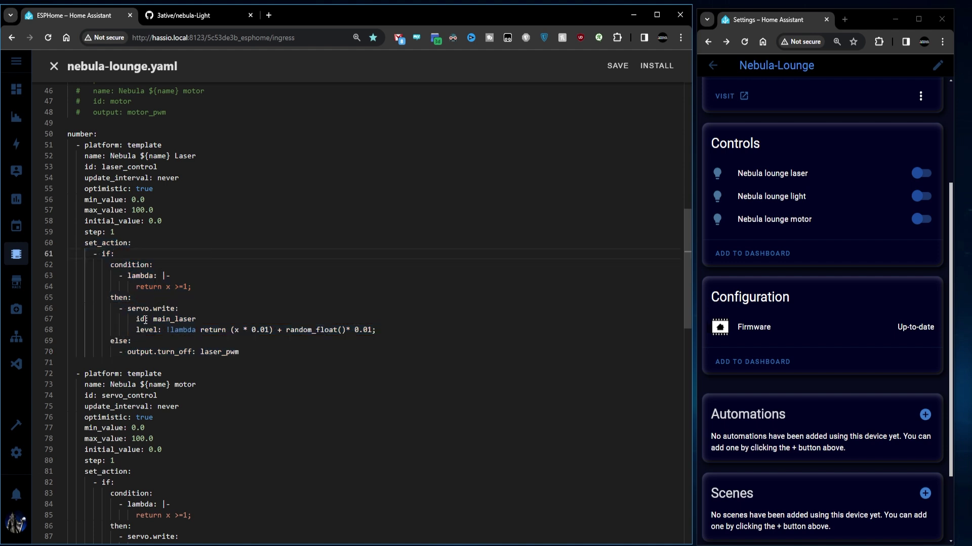
pyautogui.moveTo(198, 288); pyautogui.dragTo(174, 287)
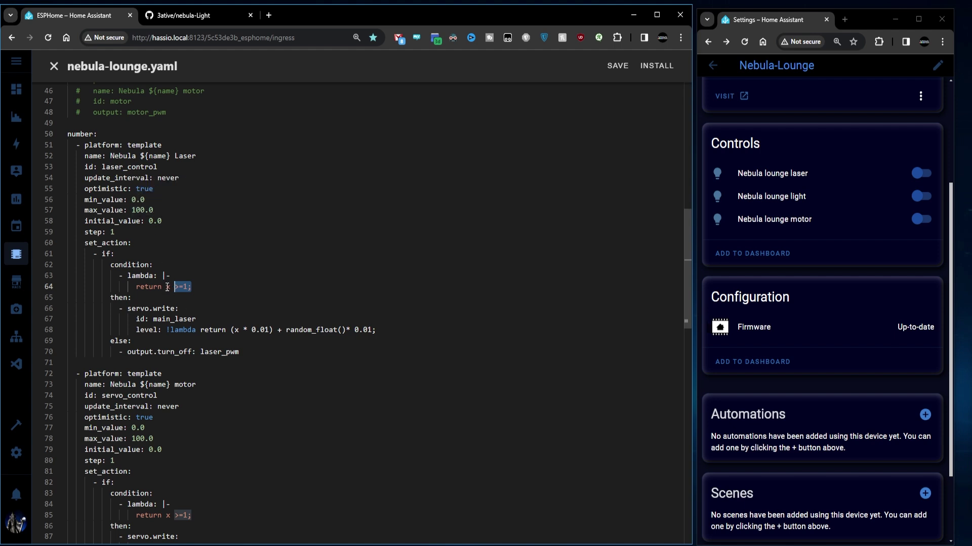
pyautogui.moveTo(136, 181)
pyautogui.moveTo(209, 291); pyautogui.dragTo(89, 263)
pyautogui.doubleClick(118, 299)
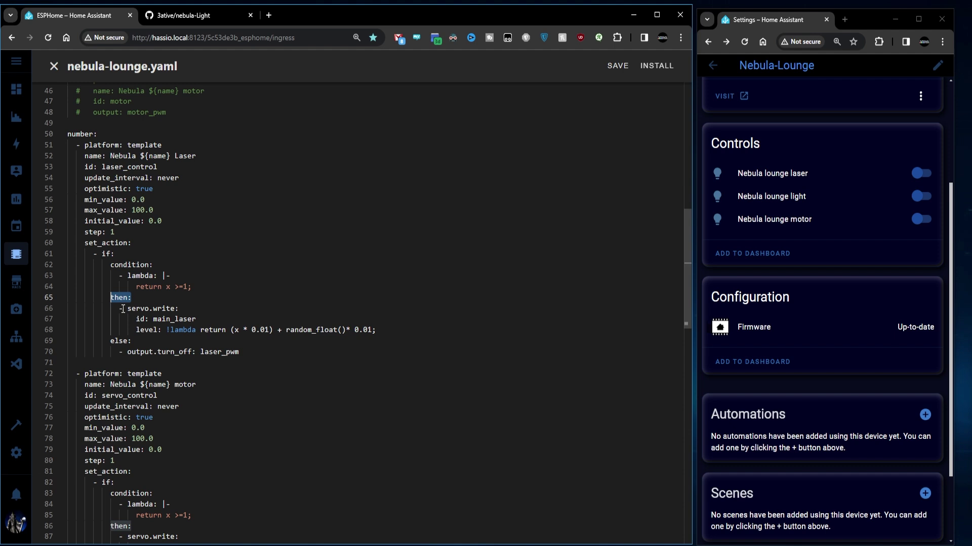
pyautogui.moveTo(179, 308); pyautogui.dragTo(130, 314)
pyautogui.moveTo(197, 320); pyautogui.dragTo(154, 324)
pyautogui.scroll(-4, 216, 400)
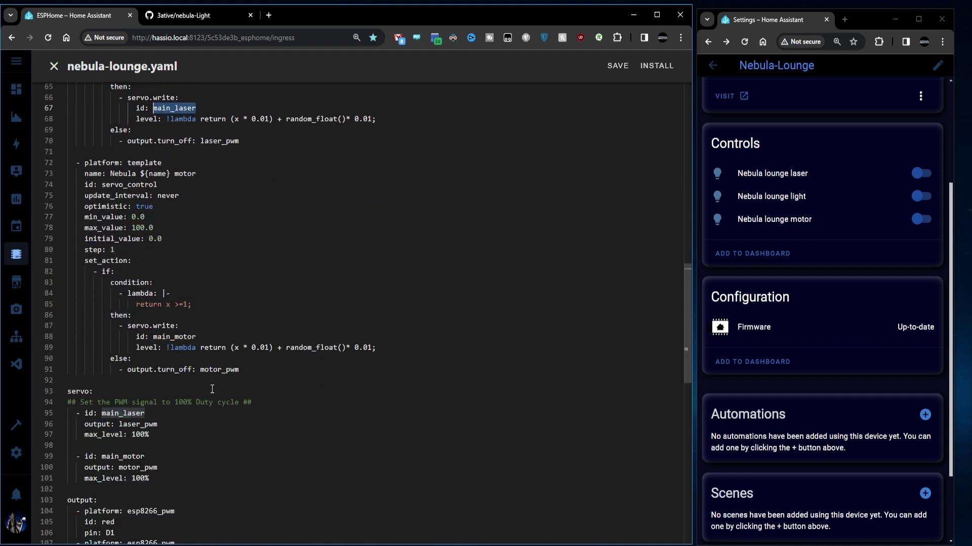
pyautogui.doubleClick(112, 413)
pyautogui.scroll(3, 230, 428)
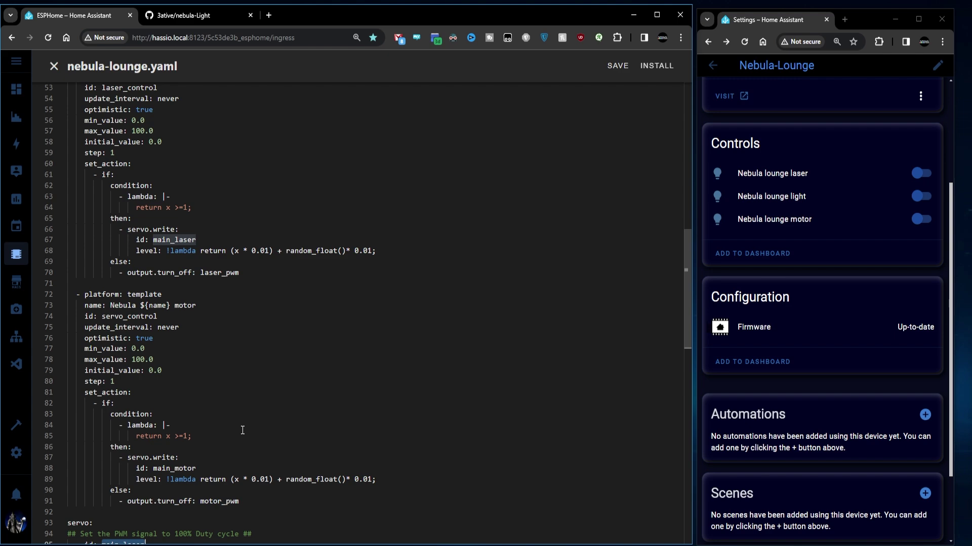
pyautogui.moveTo(136, 251); pyautogui.dragTo(161, 255)
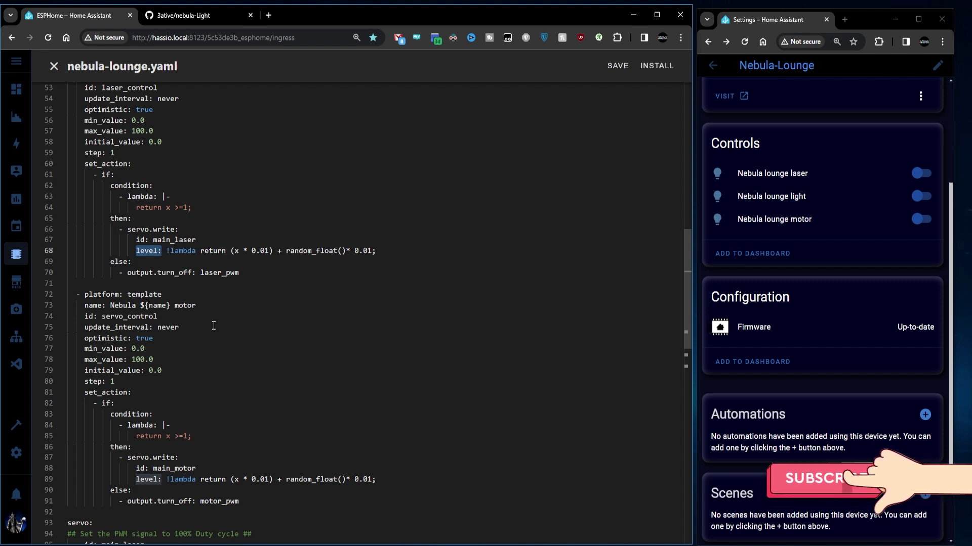
pyautogui.scroll(1, 213, 325)
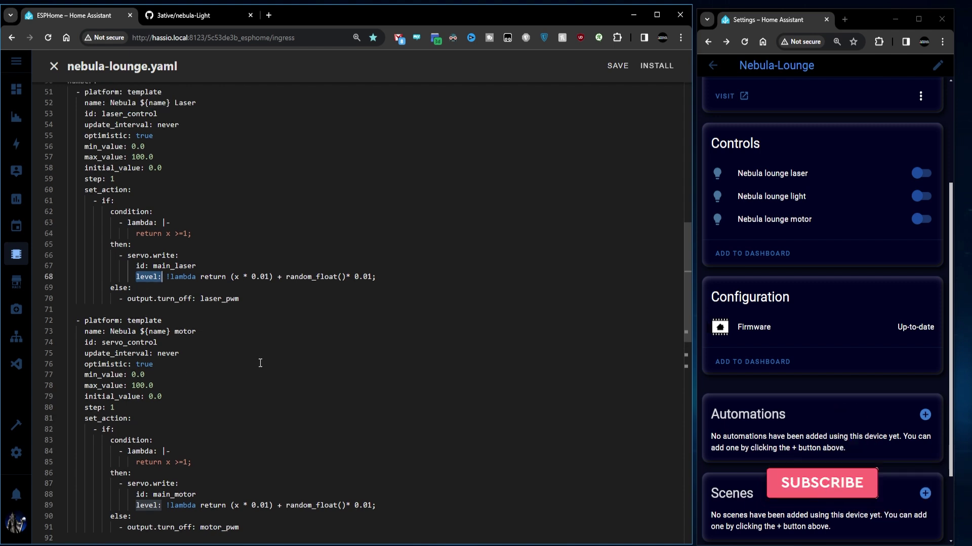
pyautogui.click(133, 189)
pyautogui.moveTo(169, 156); pyautogui.dragTo(128, 146)
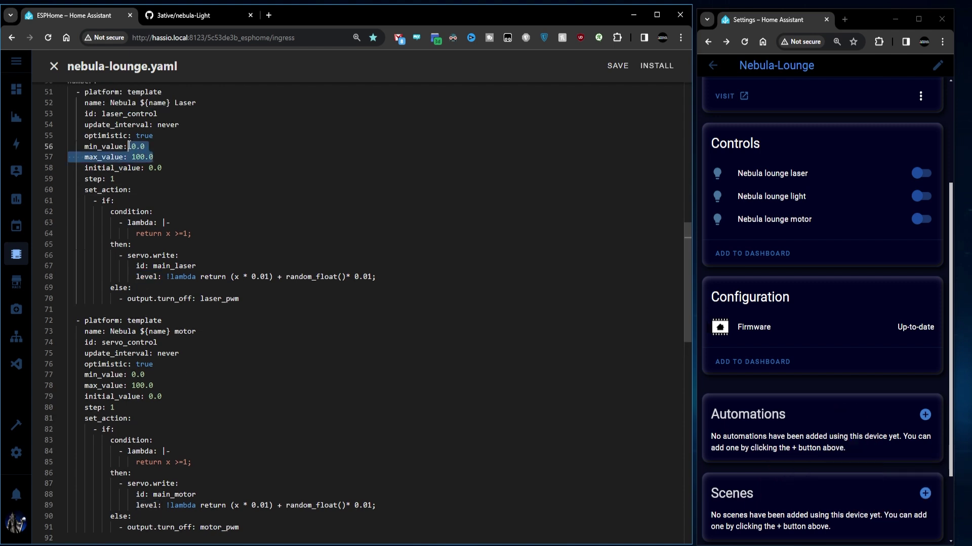
pyautogui.click(235, 277)
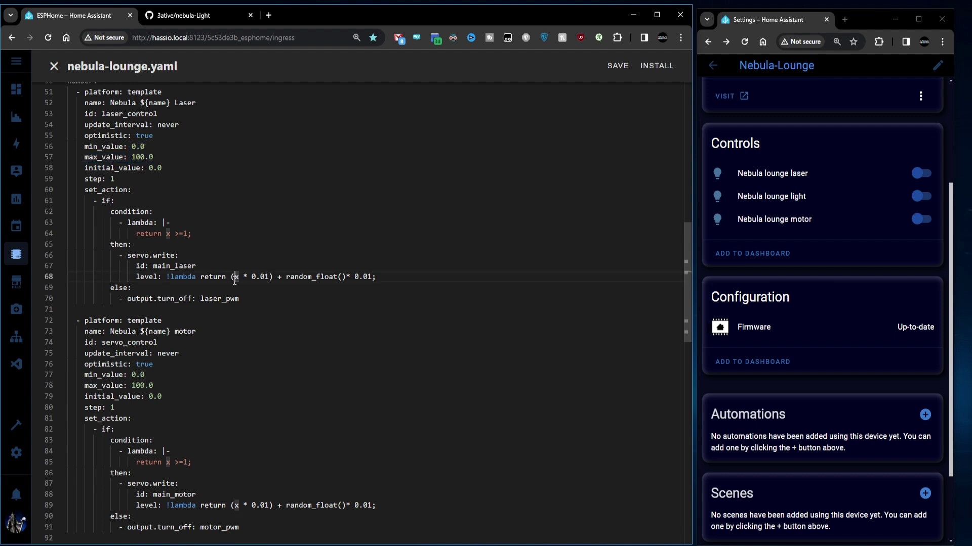
pyautogui.moveTo(237, 303)
pyautogui.moveTo(251, 277); pyautogui.dragTo(268, 276)
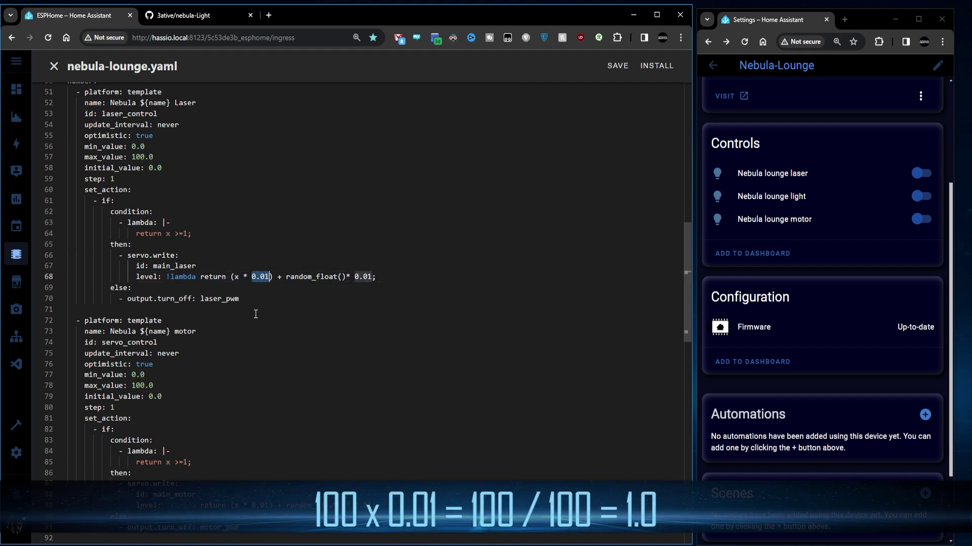
pyautogui.keyDown('shift'); pyautogui.click(244, 277); pyautogui.keyUp('shift')
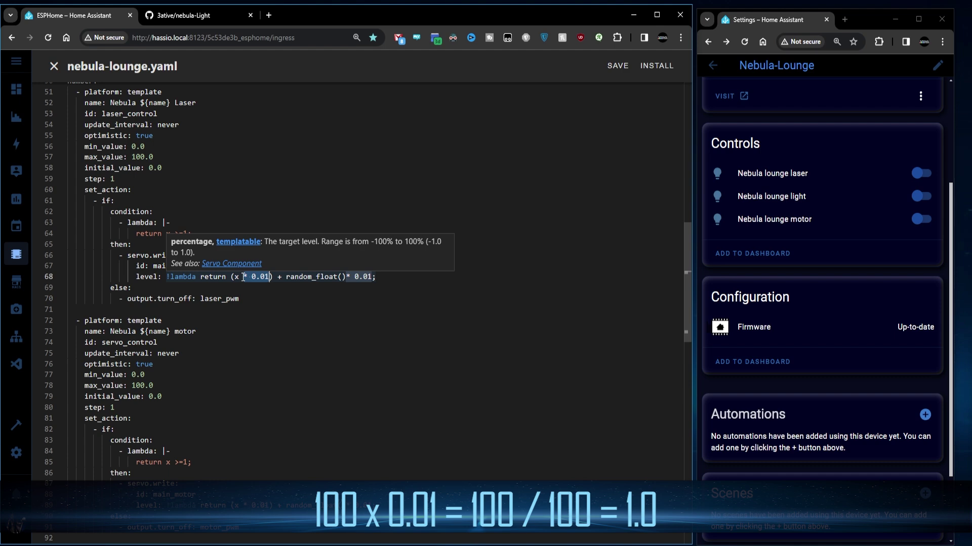
pyautogui.moveTo(252, 278); pyautogui.dragTo(269, 278)
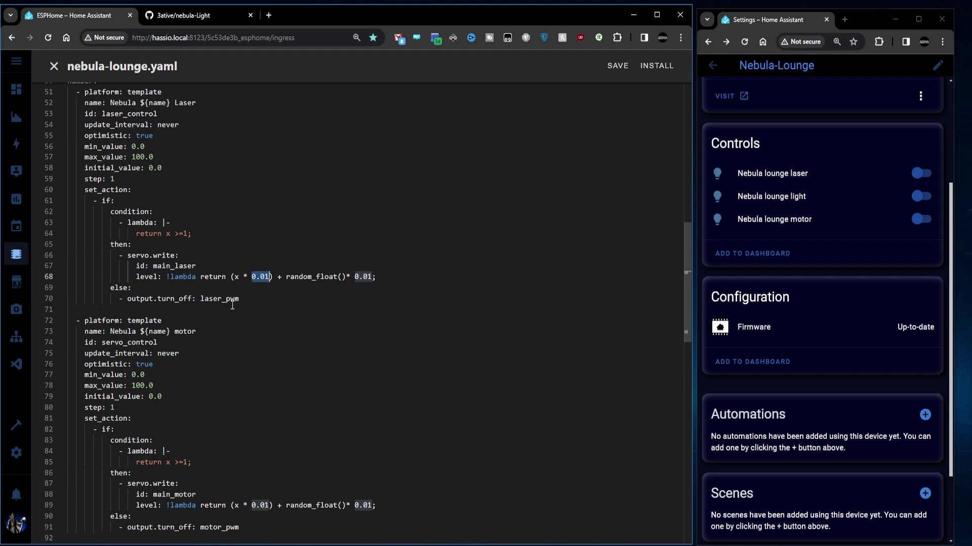
pyautogui.moveTo(136, 277); pyautogui.dragTo(273, 277)
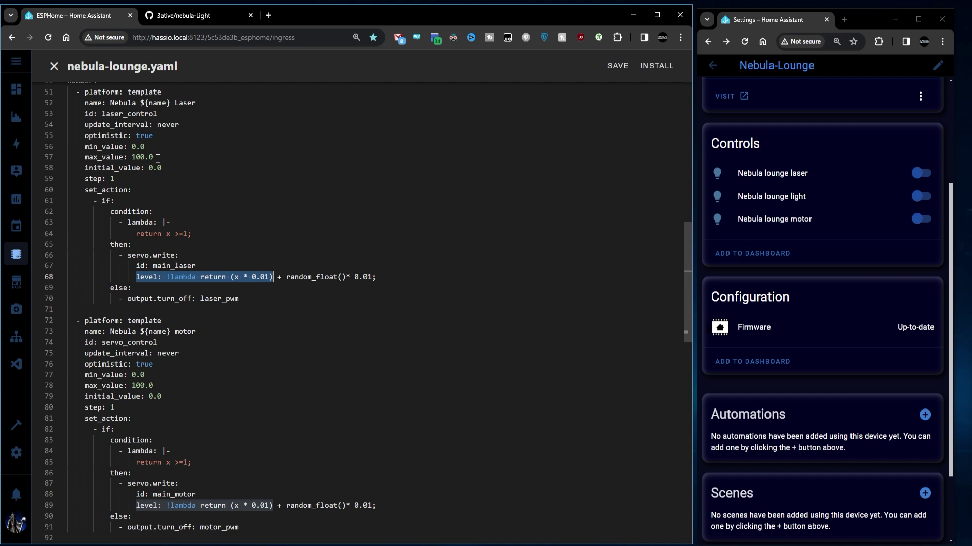
pyautogui.moveTo(158, 157); pyautogui.dragTo(131, 156)
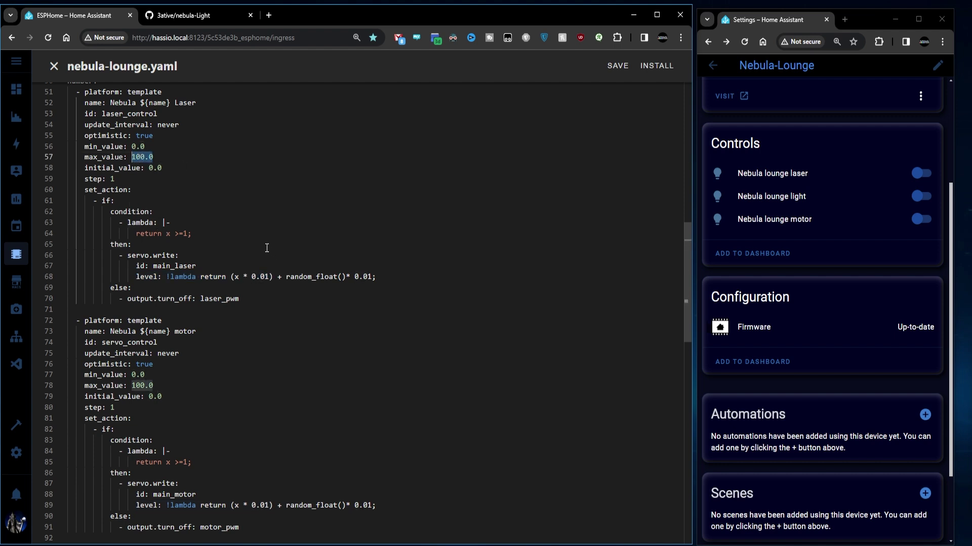
pyautogui.moveTo(136, 277); pyautogui.dragTo(161, 277)
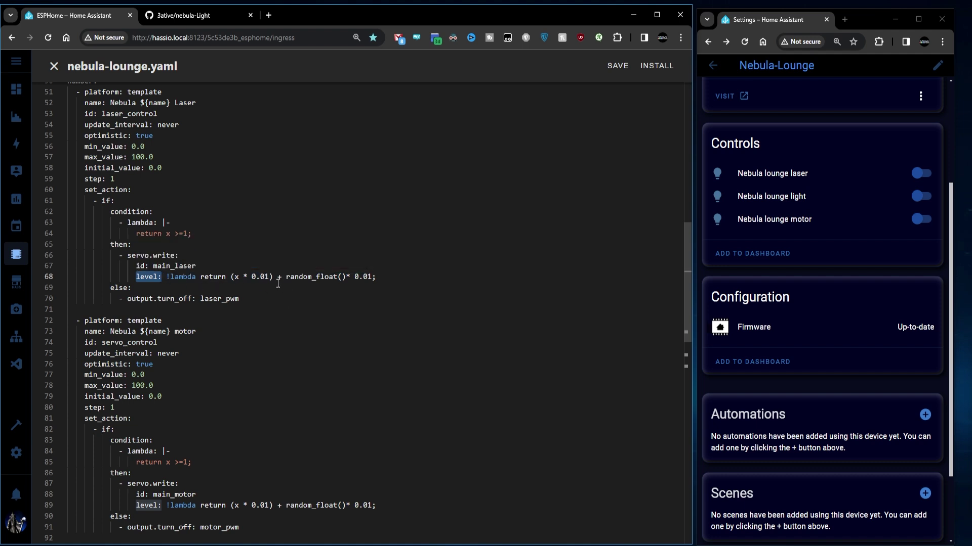
pyautogui.moveTo(277, 277); pyautogui.dragTo(373, 277)
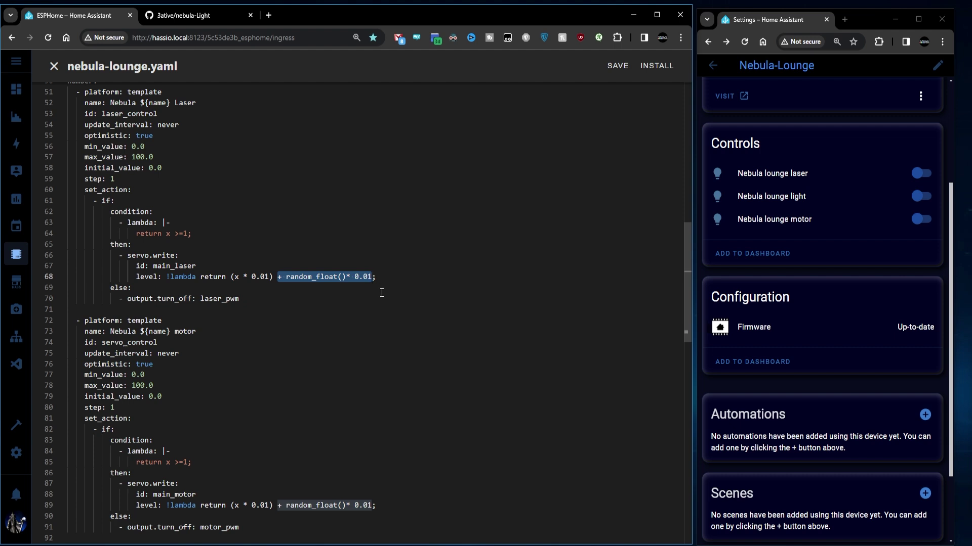
pyautogui.doubleClick(361, 277)
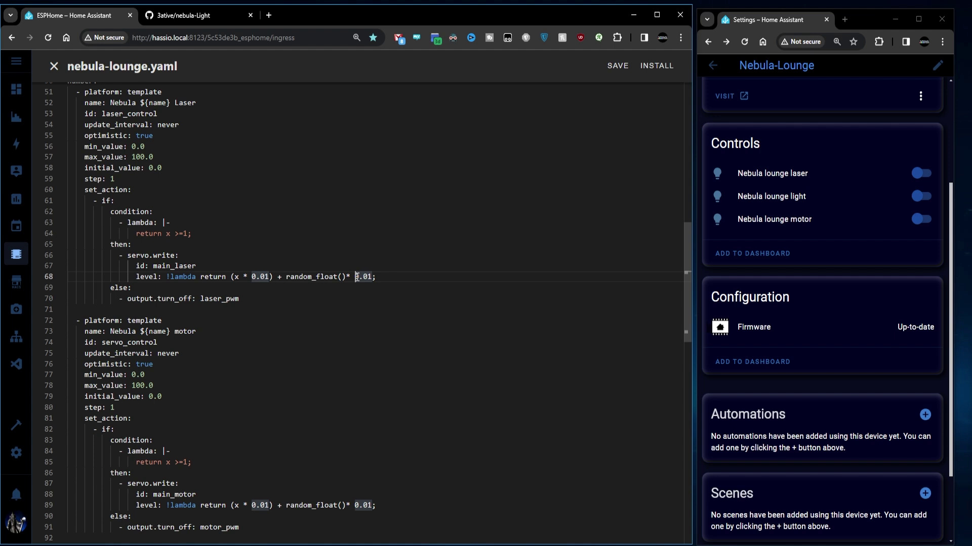
pyautogui.moveTo(373, 276); pyautogui.dragTo(370, 277)
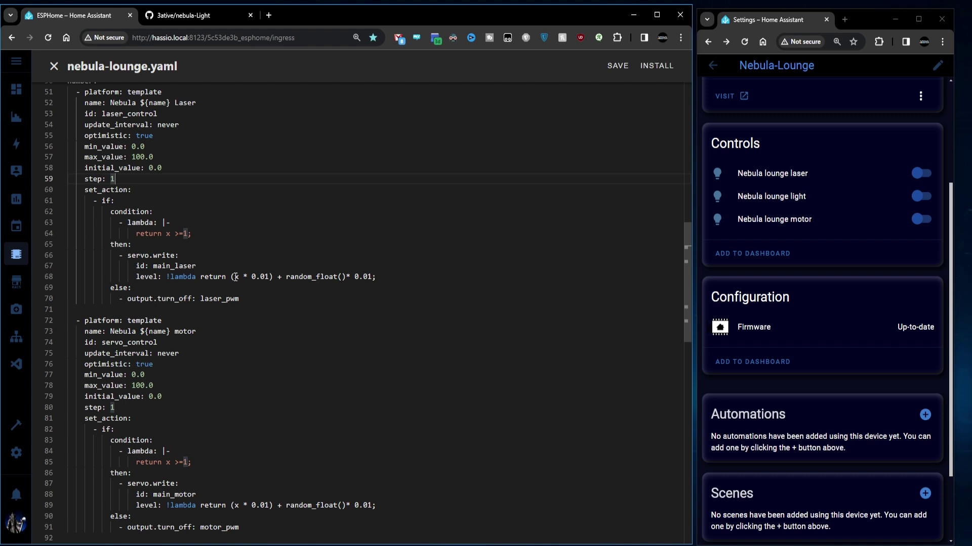
pyautogui.moveTo(235, 276); pyautogui.dragTo(370, 277)
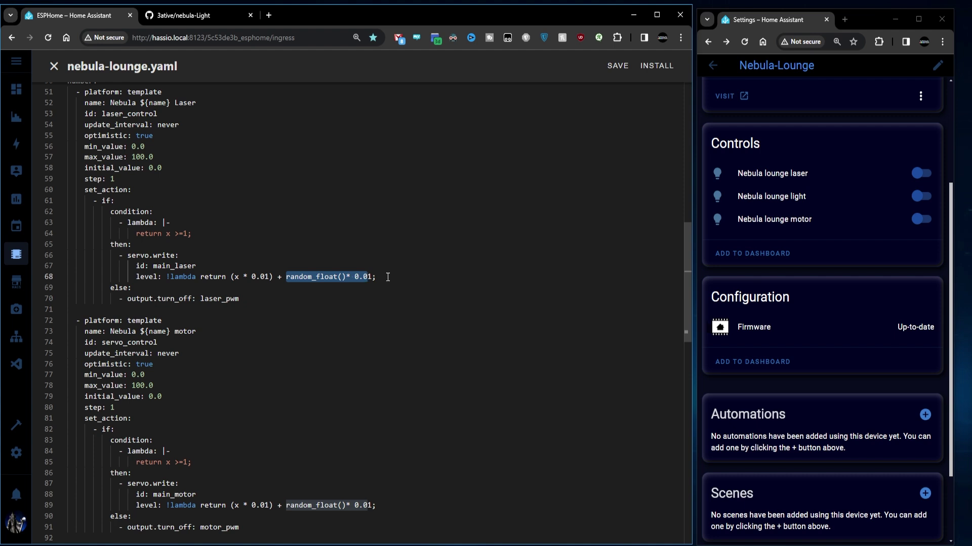
pyautogui.moveTo(192, 234); pyautogui.dragTo(174, 234)
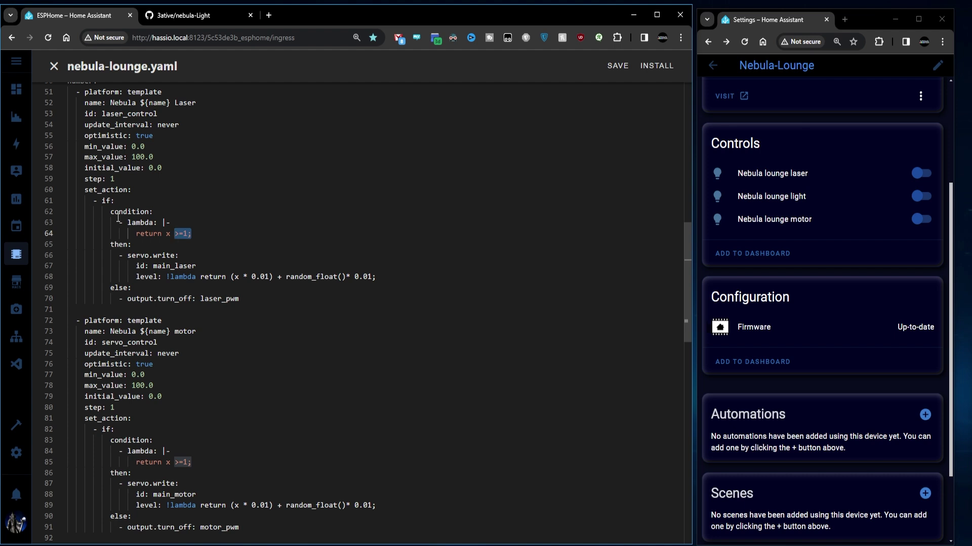
pyautogui.moveTo(242, 299); pyautogui.dragTo(128, 301)
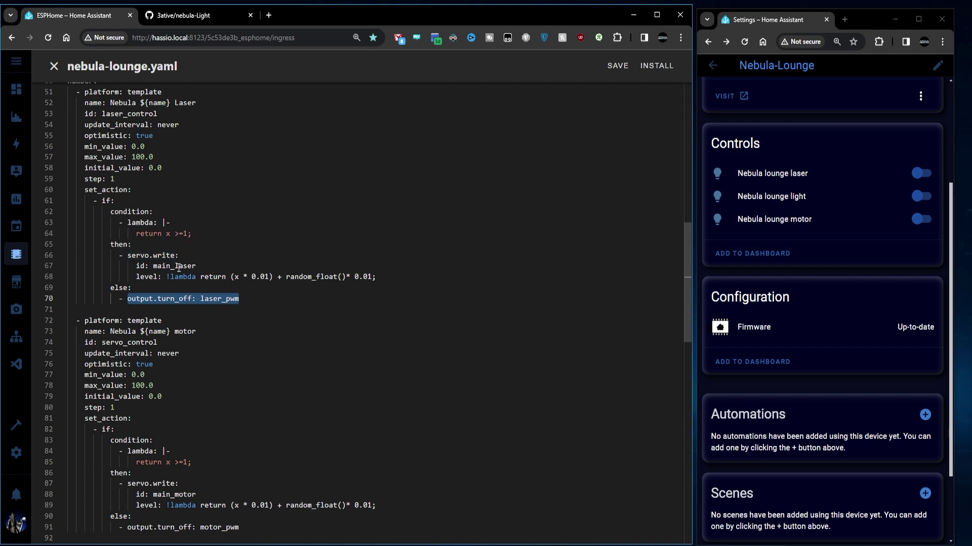
pyautogui.moveTo(127, 256); pyautogui.dragTo(180, 257)
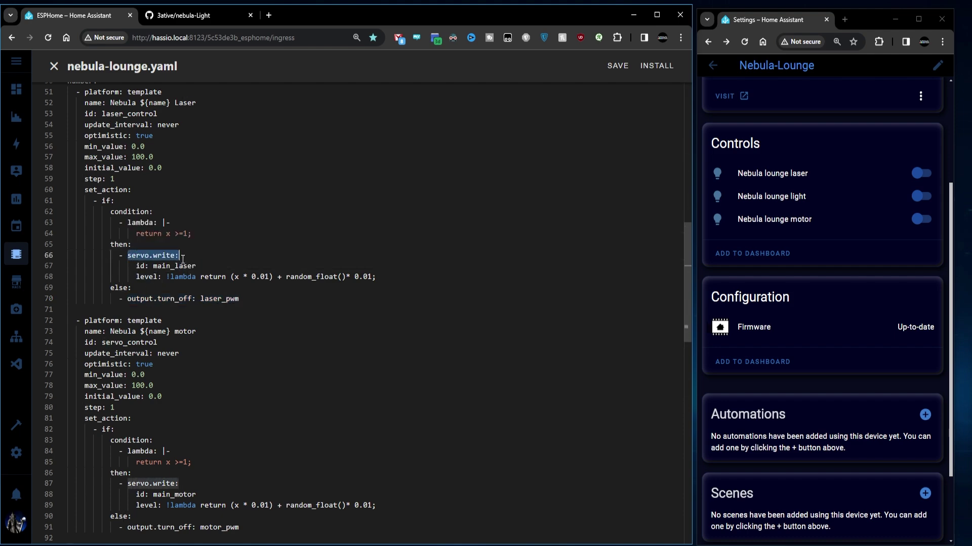
# Review the laser_pwm output definition and the main_motor servo id in the configuration
pyautogui.scroll(-4, 184, 257)
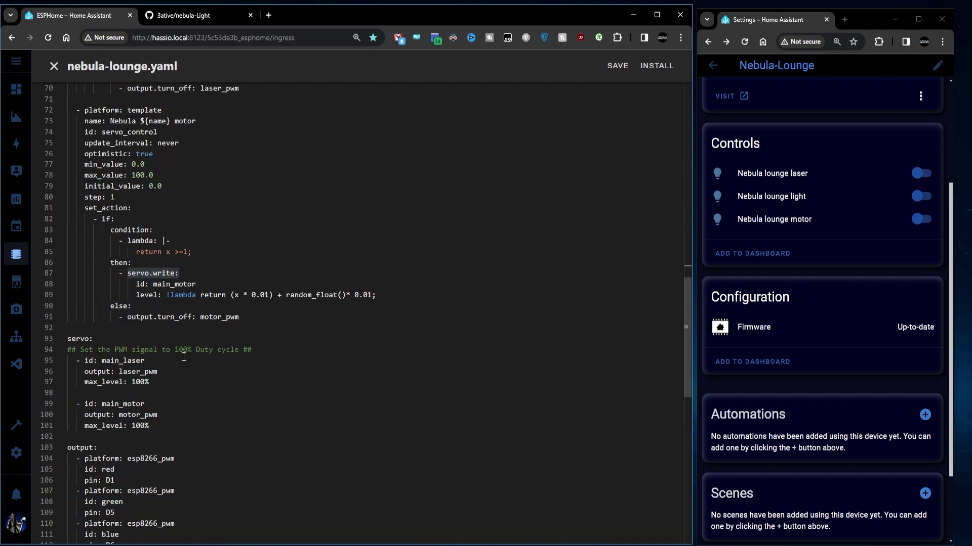
pyautogui.scroll(3, 184, 356)
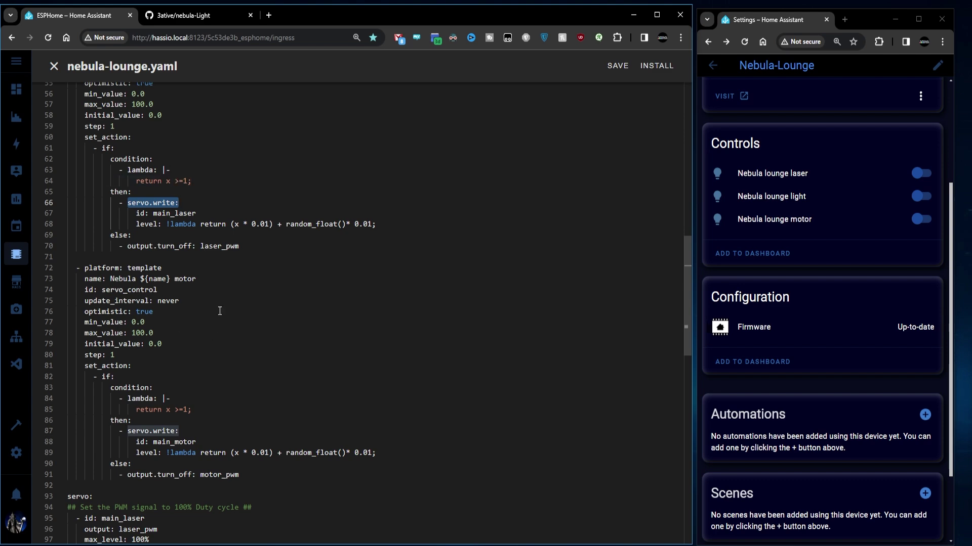
pyautogui.scroll(-7, 238, 313)
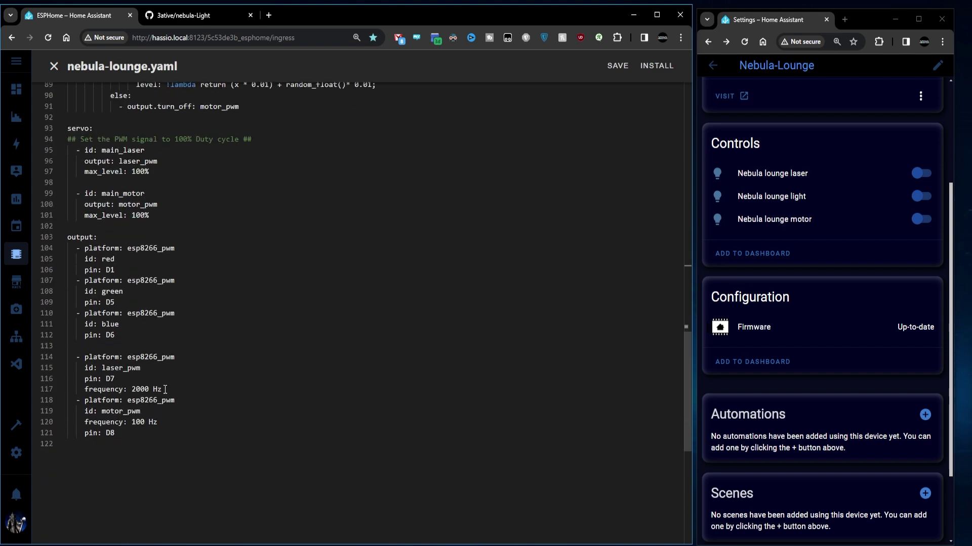
pyautogui.moveTo(165, 390); pyautogui.dragTo(77, 369)
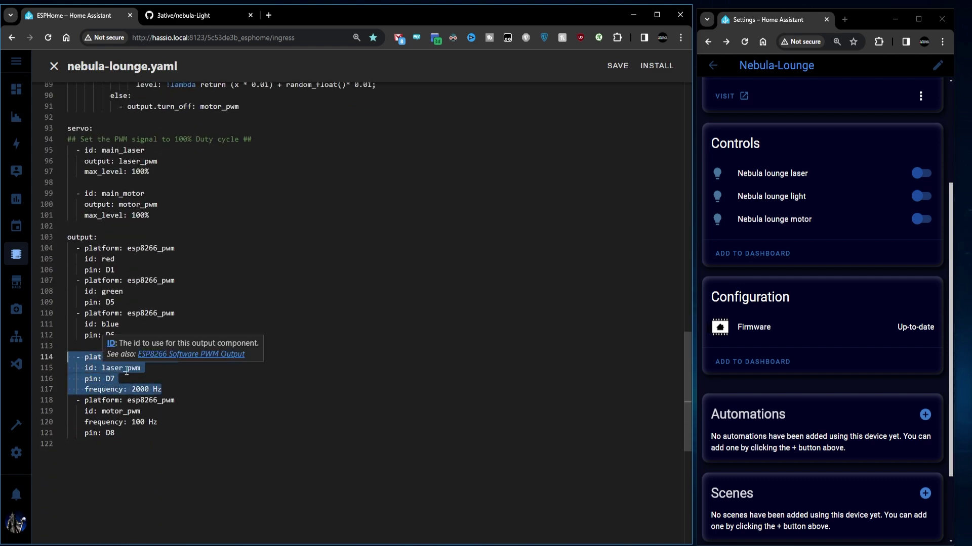
pyautogui.scroll(6, 245, 405)
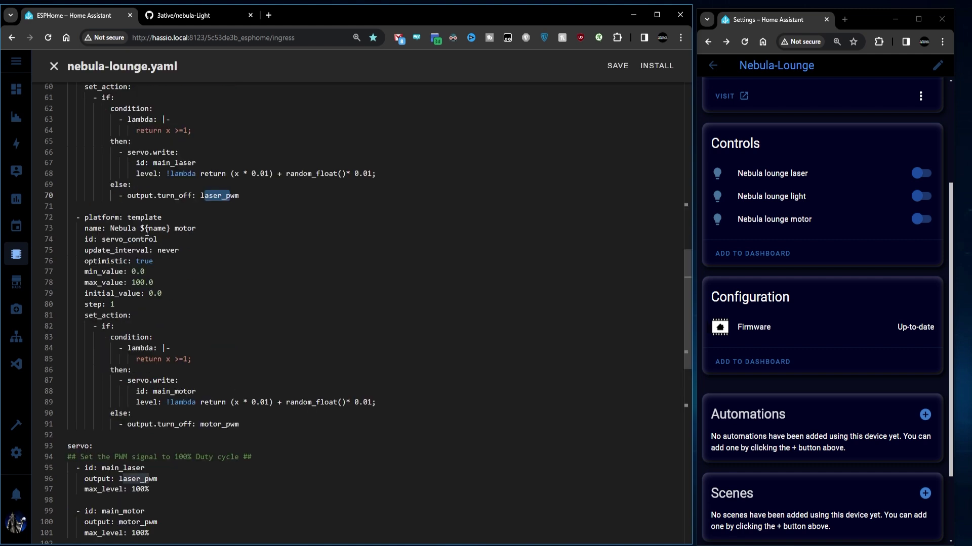
pyautogui.scroll(-3, 254, 434)
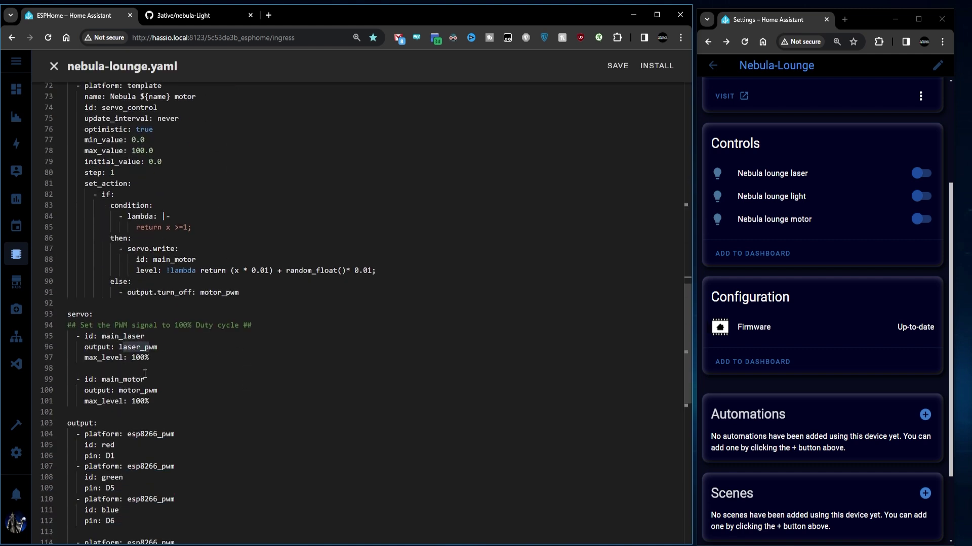
pyautogui.moveTo(145, 379); pyautogui.dragTo(104, 380)
pyautogui.scroll(-4, 218, 395)
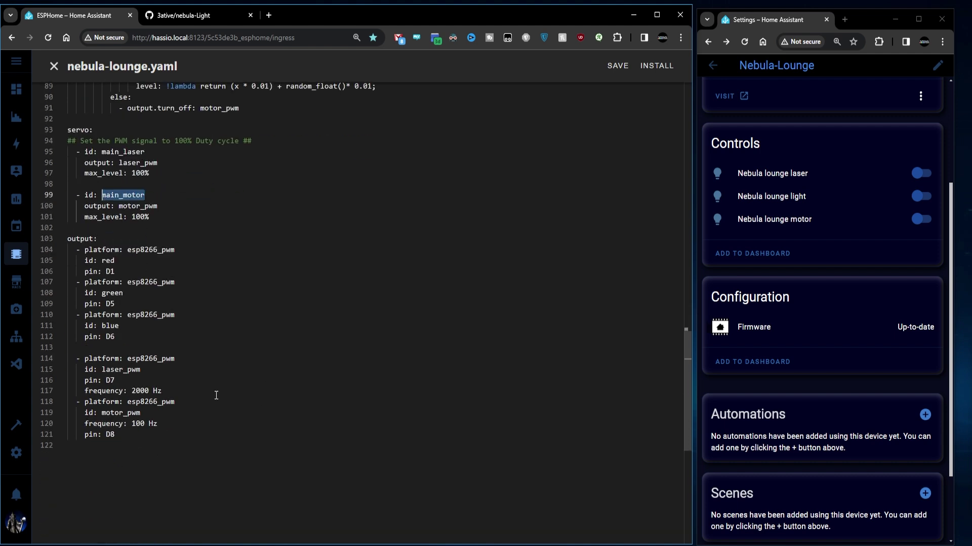
pyautogui.moveTo(143, 413); pyautogui.dragTo(103, 413)
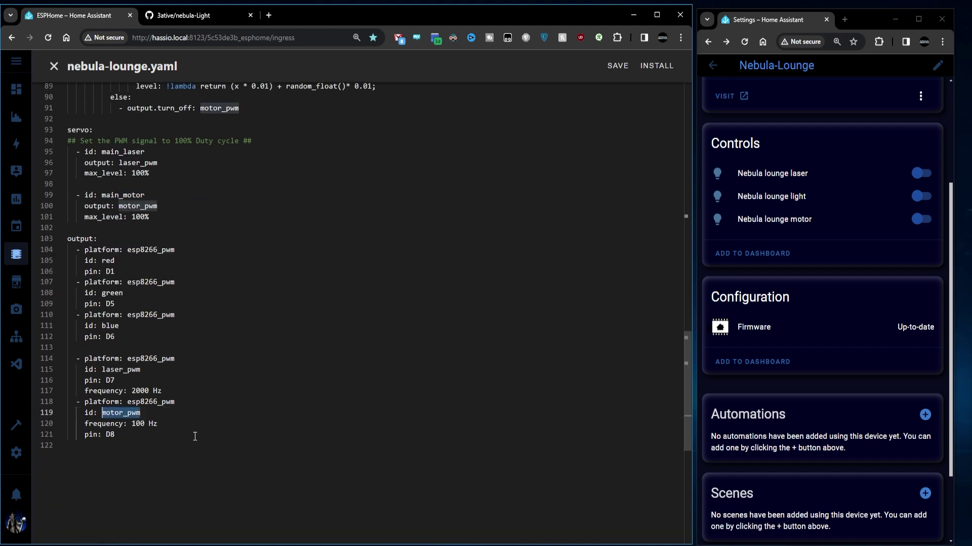
# Change the motor_pwm frequency from 100 to 8 Hz
pyautogui.doubleClick(136, 425)
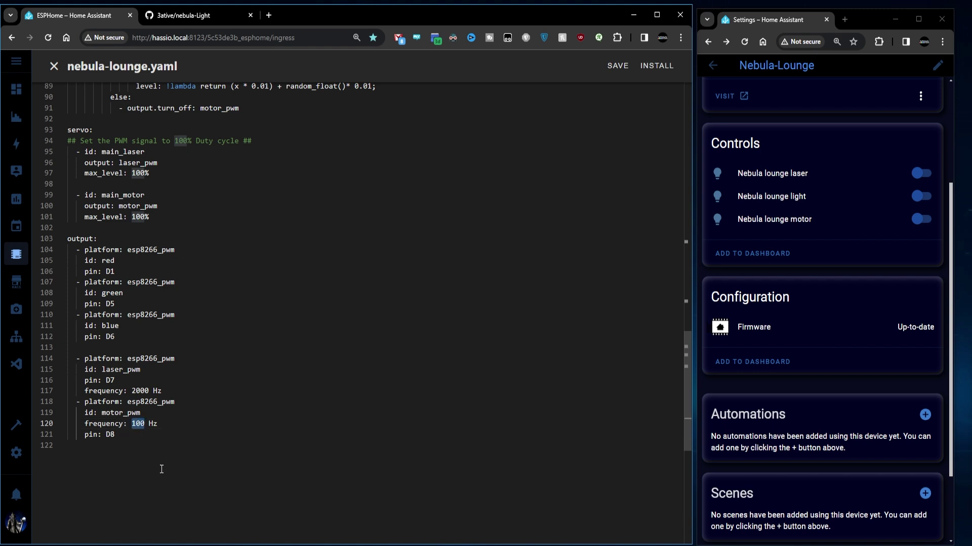
pyautogui.write('8')
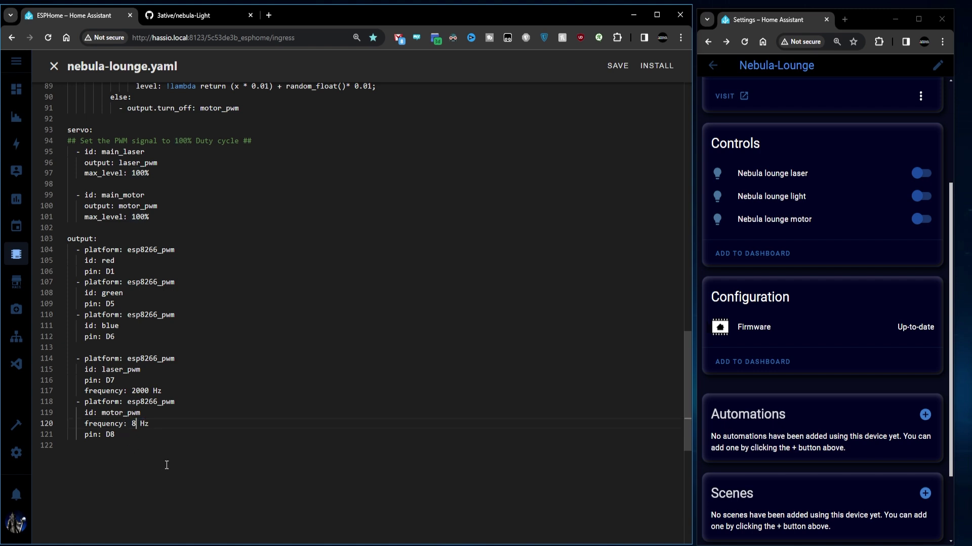
pyautogui.scroll(-1, 180, 435)
pyautogui.click(154, 408)
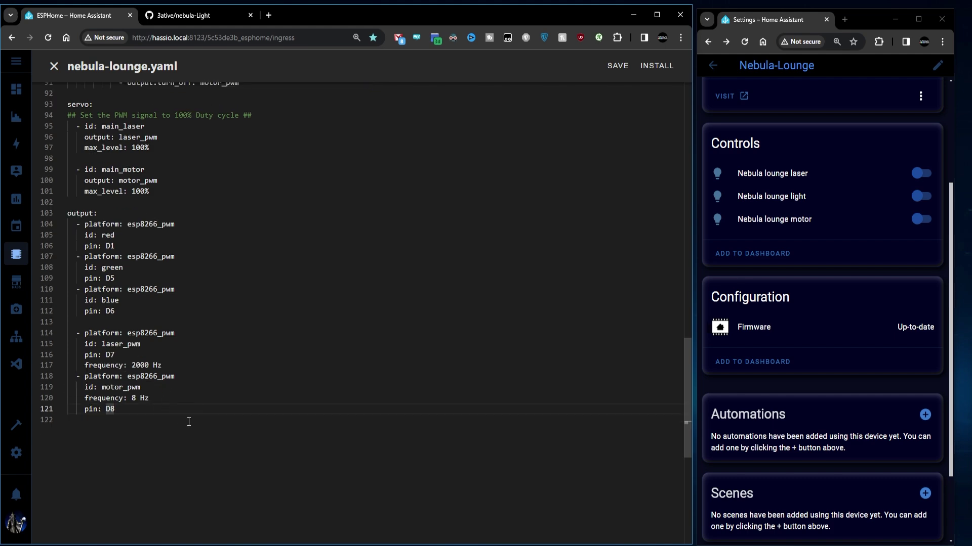
# Save the edited nebula-lounge.yaml and flash it to the device wirelessly over the network
pyautogui.hotkey('ctrl', 's')
pyautogui.click(646, 71)
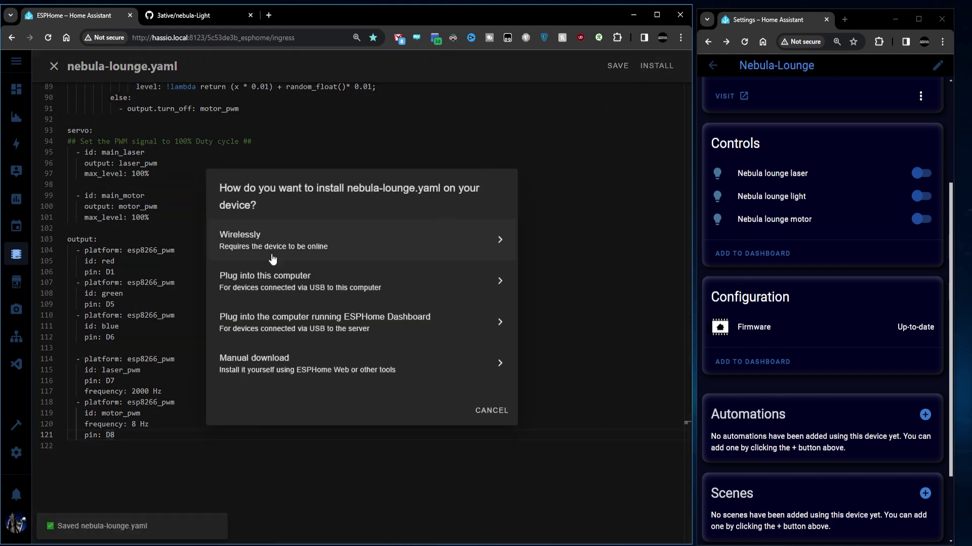
pyautogui.click(262, 241)
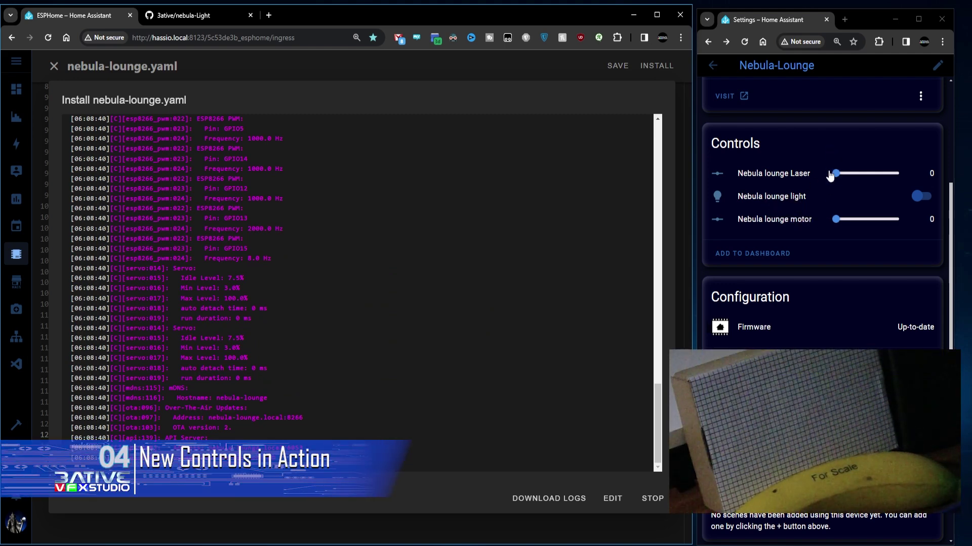
# Slide the Nebula lounge Laser to 20 and then 98, watching the servo targets in the log
pyautogui.moveTo(836, 174); pyautogui.dragTo(846, 175)
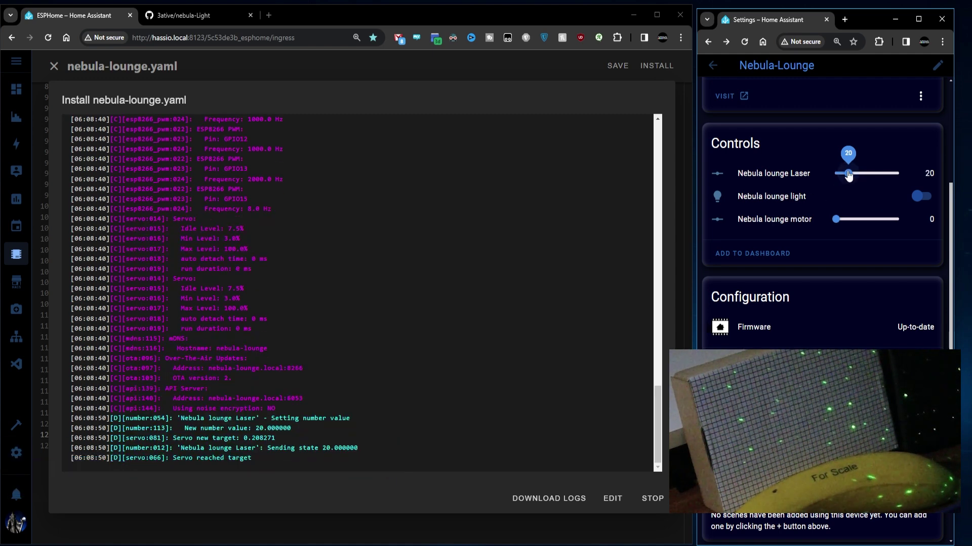
pyautogui.moveTo(848, 173)
pyautogui.mouseDown()
pyautogui.moveTo(912, 175)
pyautogui.moveTo(848, 175)
pyautogui.mouseUp()
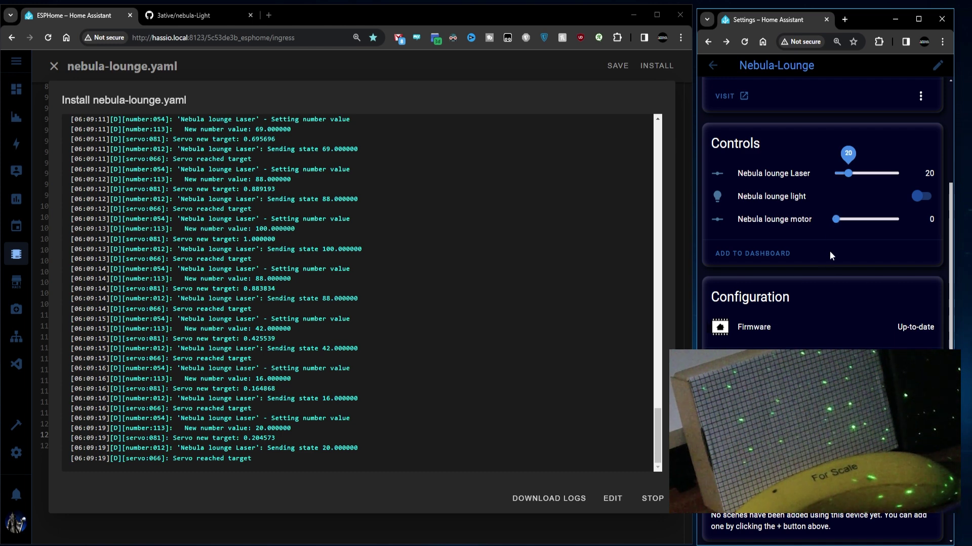
# Slide the Nebula lounge motor to 100, 28, 1 and back to 100 while watching the log
pyautogui.moveTo(836, 219); pyautogui.dragTo(899, 219)
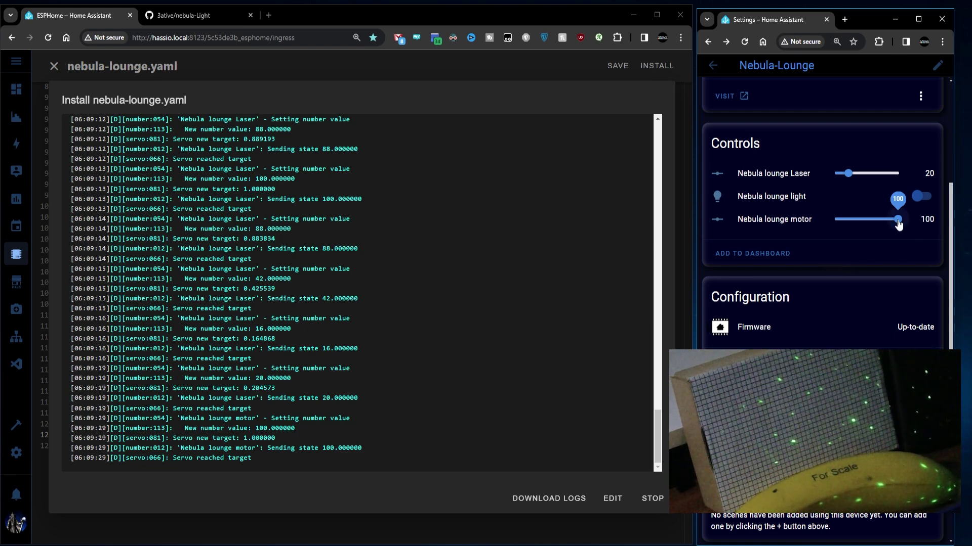
pyautogui.moveTo(898, 219); pyautogui.dragTo(852, 218)
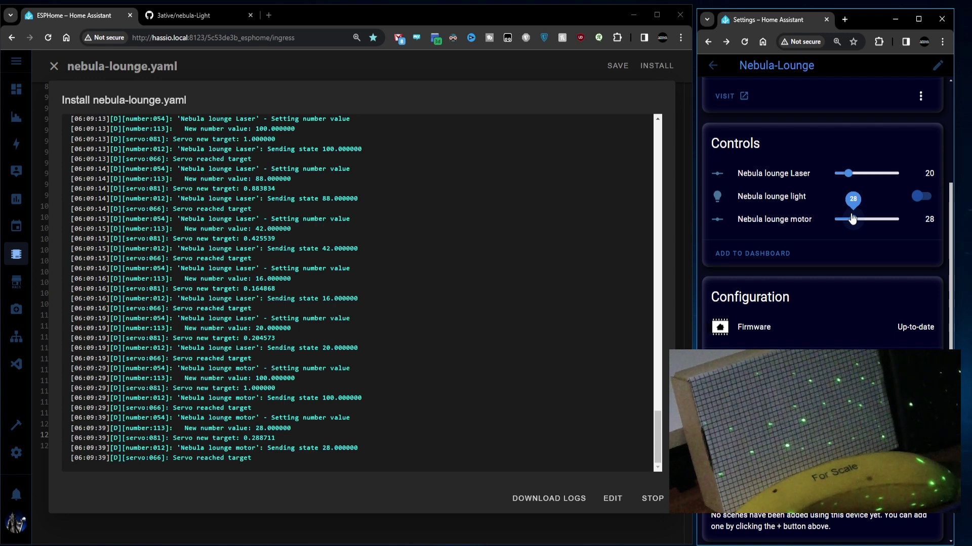
pyautogui.moveTo(852, 219); pyautogui.dragTo(833, 220)
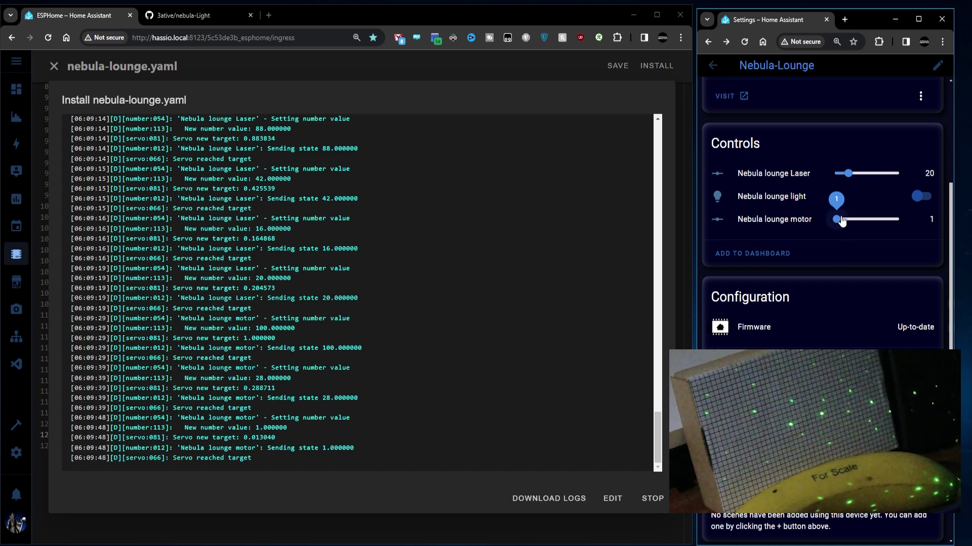
pyautogui.moveTo(839, 221); pyautogui.dragTo(898, 223)
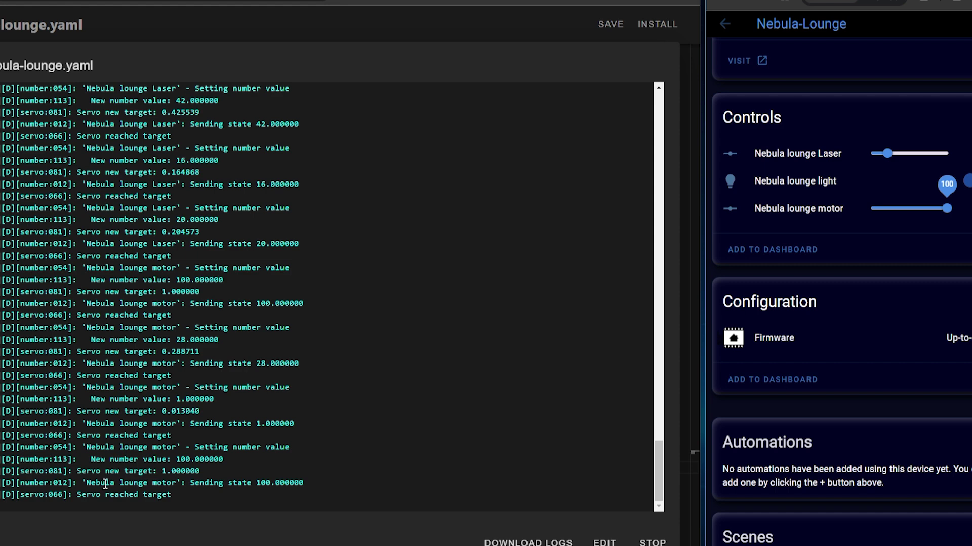
# Check the log's state 100 / target 1.000000, then set the motor to 51 and confirm target 0.516708
pyautogui.moveTo(19, 484); pyautogui.dragTo(311, 492)
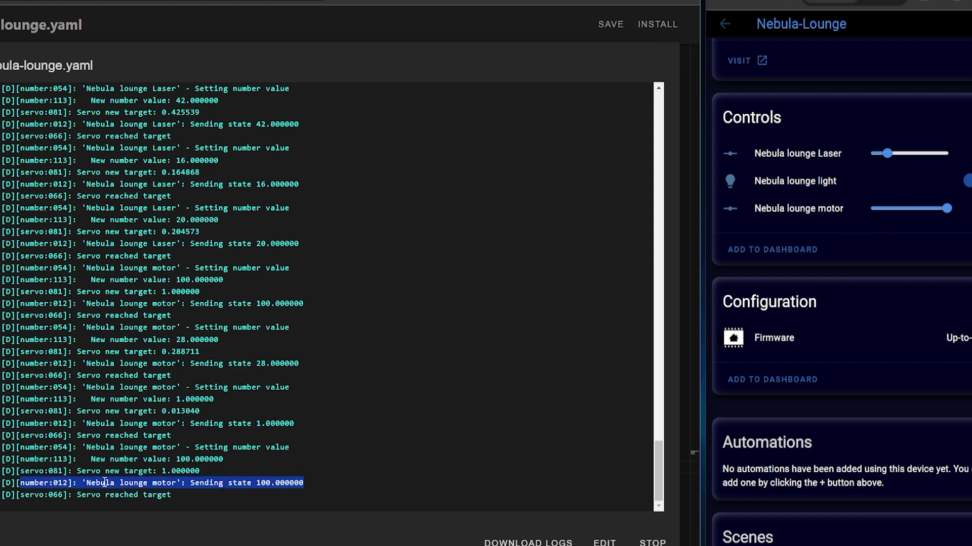
pyautogui.moveTo(163, 472); pyautogui.dragTo(201, 479)
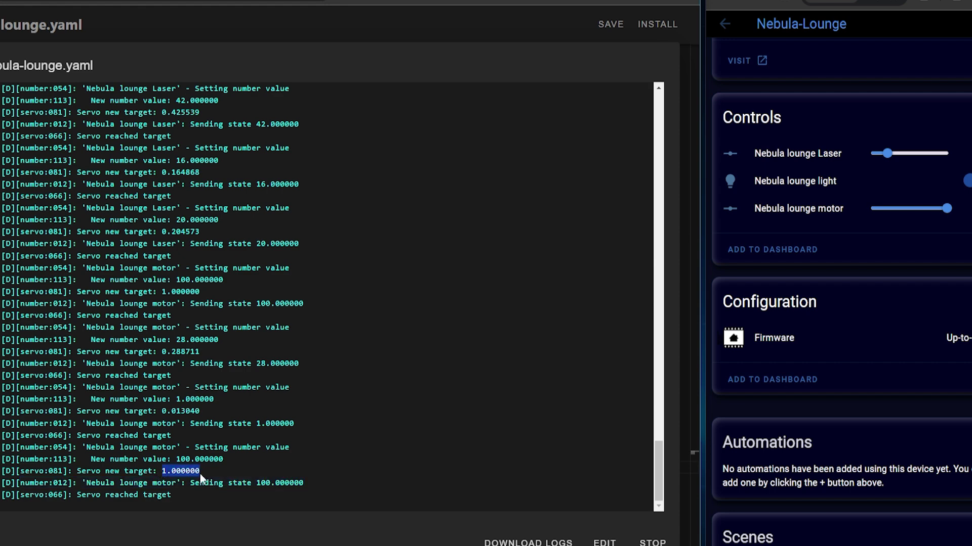
pyautogui.moveTo(950, 214)
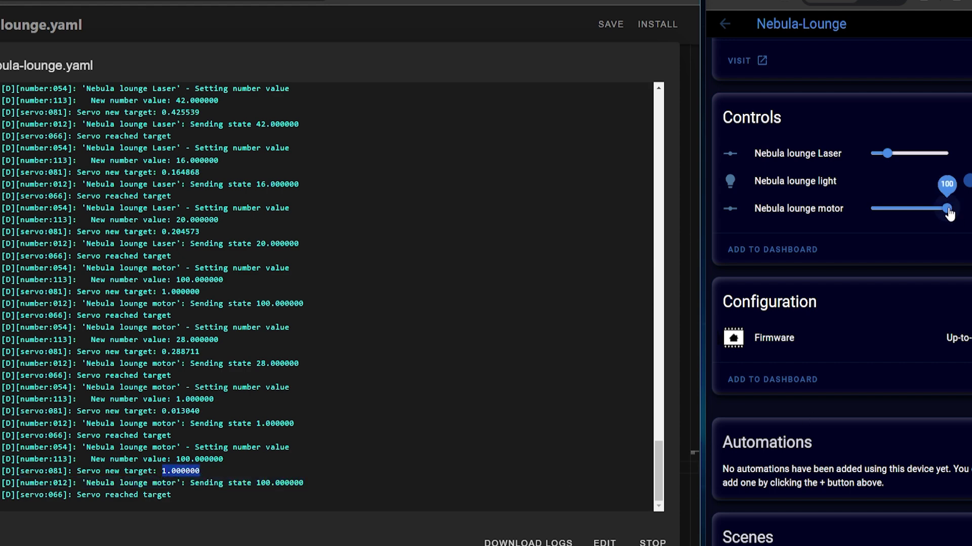
pyautogui.moveTo(949, 213); pyautogui.dragTo(910, 209)
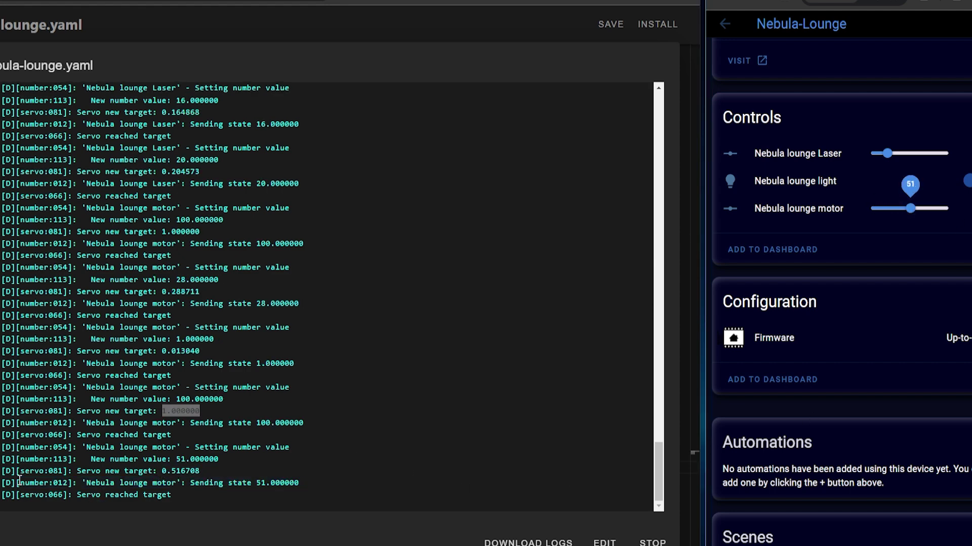
pyautogui.moveTo(18, 481); pyautogui.dragTo(299, 482)
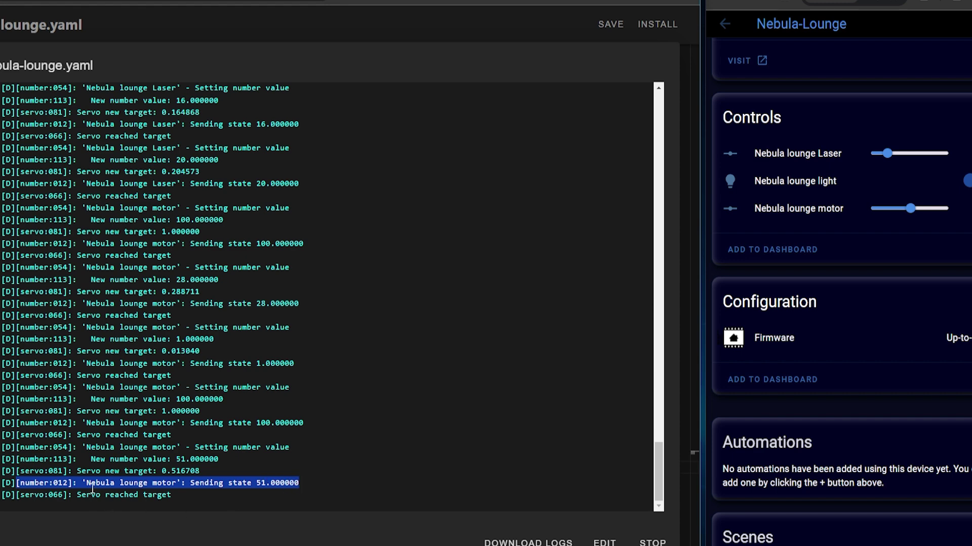
pyautogui.moveTo(162, 471); pyautogui.dragTo(200, 471)
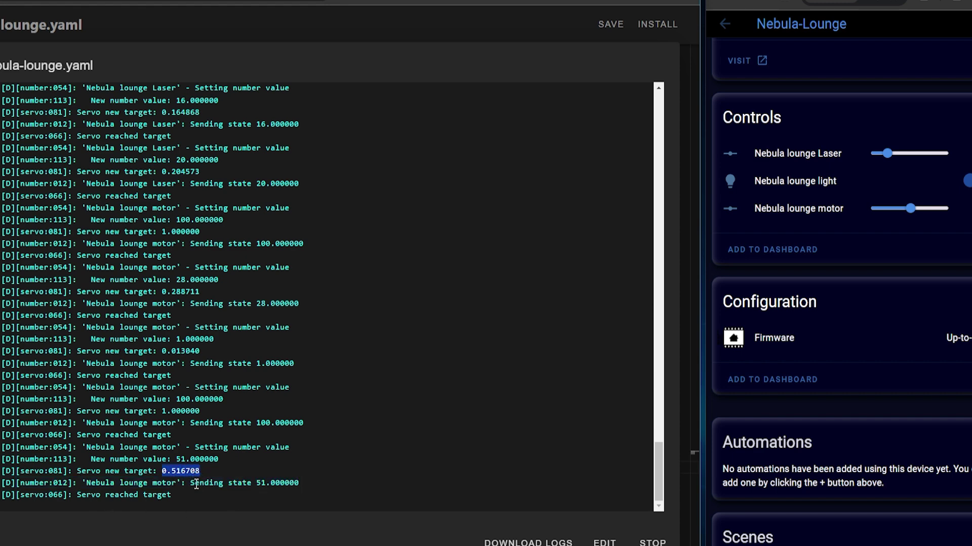
# Nudge the motor to 49 and back to 51, then set it to 0 and confirm the servo reached target
pyautogui.moveTo(911, 217)
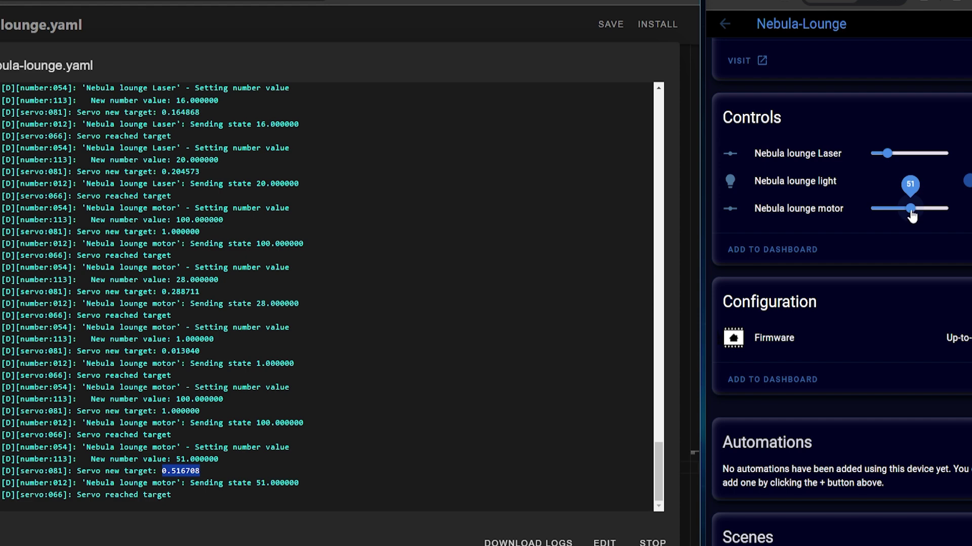
pyautogui.moveTo(910, 216); pyautogui.dragTo(911, 217)
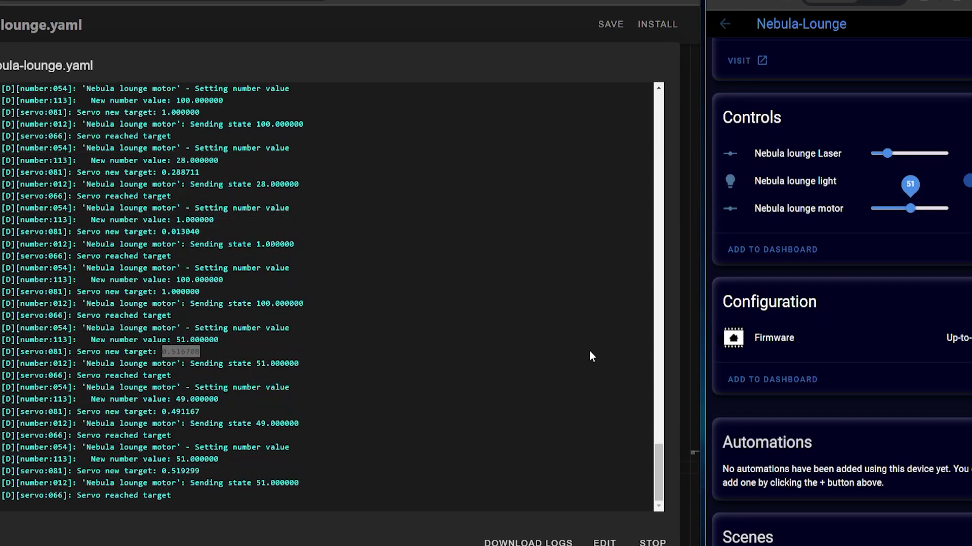
pyautogui.moveTo(181, 472); pyautogui.dragTo(196, 468)
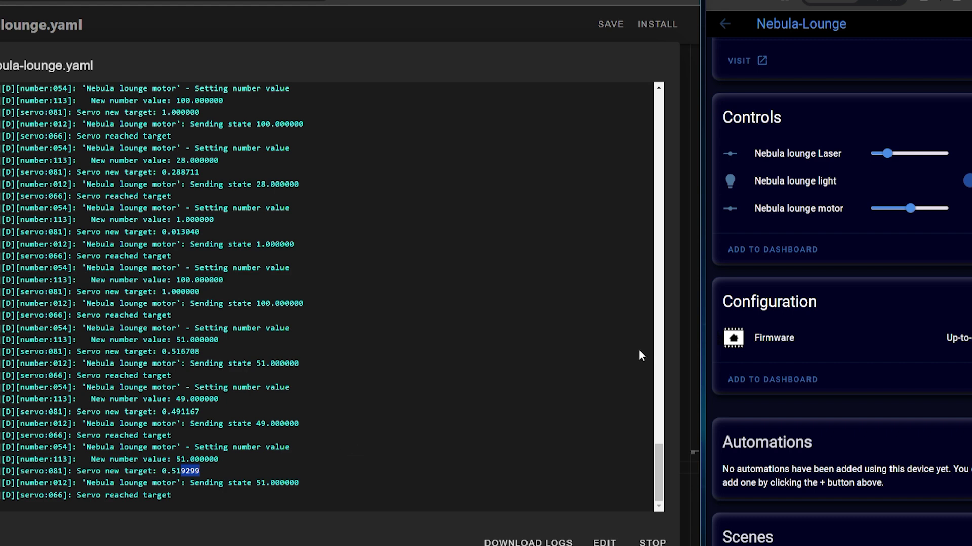
pyautogui.moveTo(906, 212)
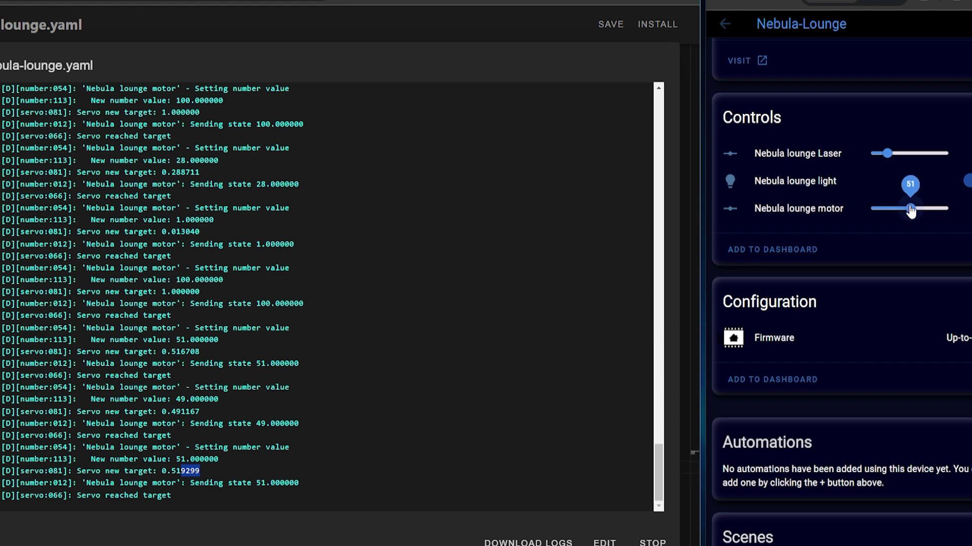
pyautogui.moveTo(906, 213); pyautogui.dragTo(842, 206)
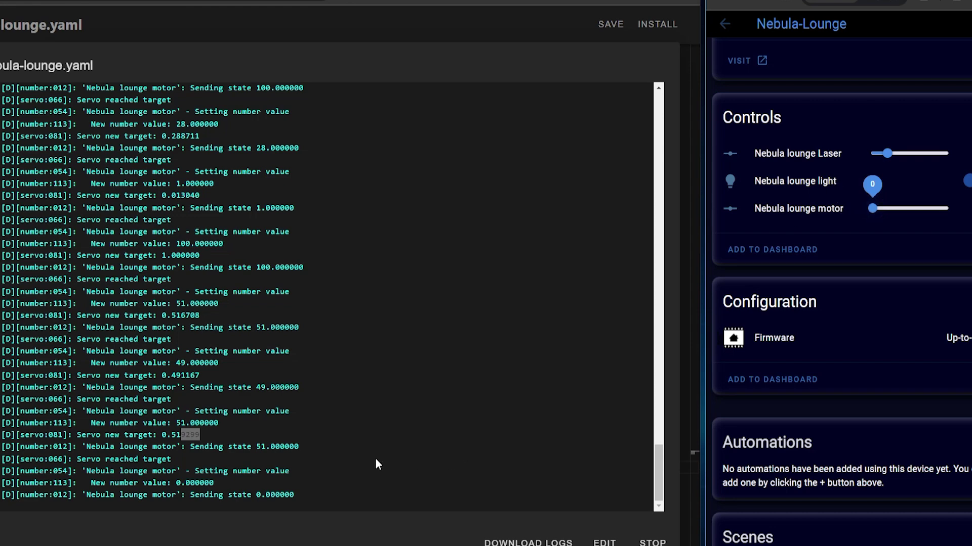
pyautogui.moveTo(35, 495); pyautogui.dragTo(296, 506)
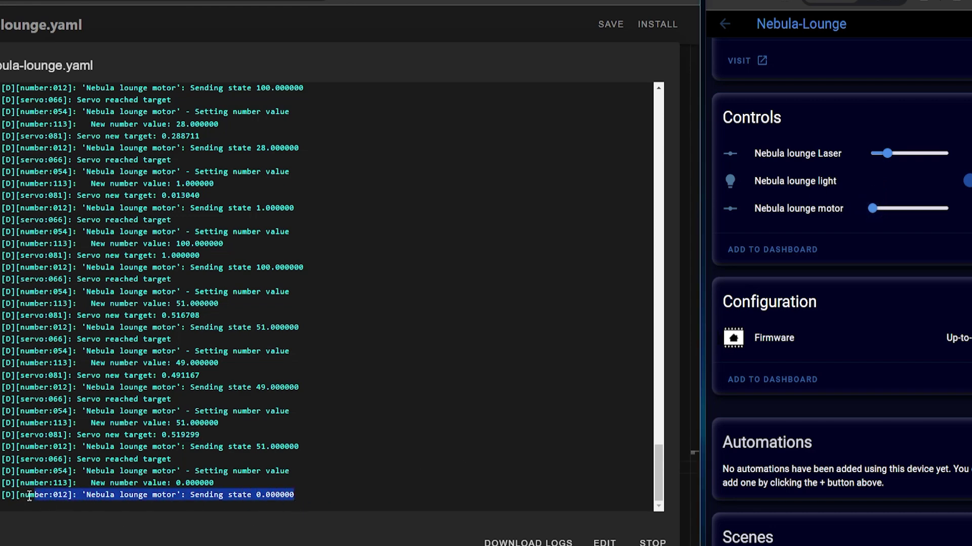
pyautogui.moveTo(77, 459); pyautogui.dragTo(167, 459)
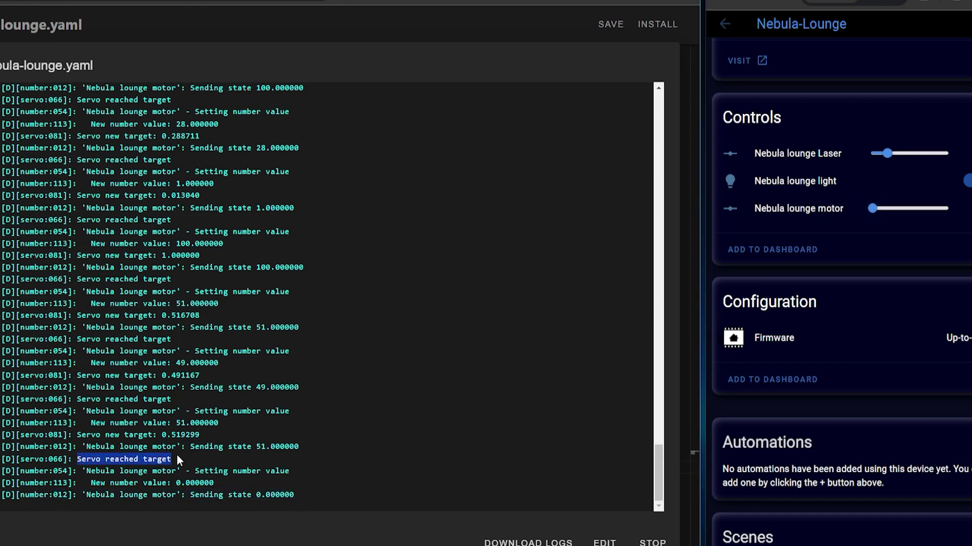